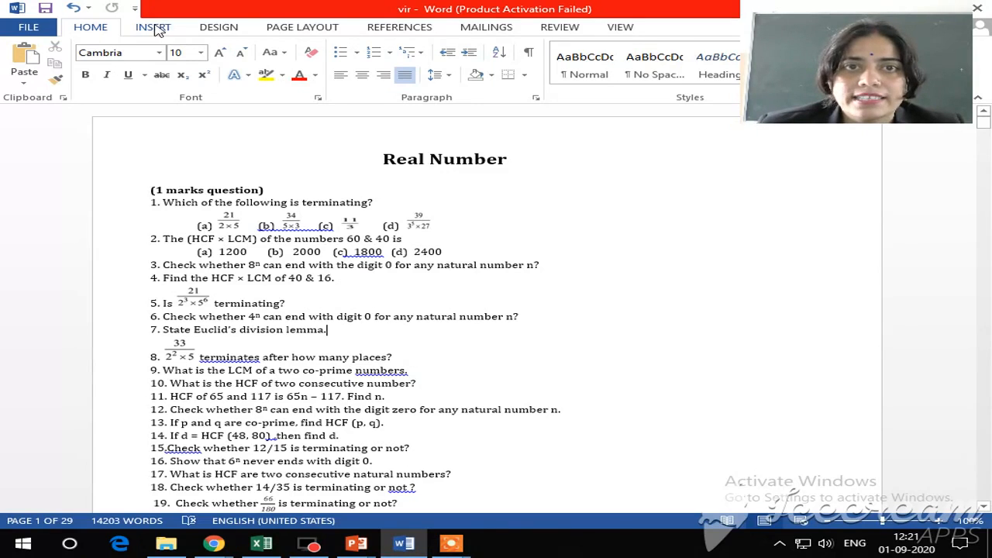
Insert a Blank-style header containing the text "Marthoma hr sec. school"
left_click(153, 28)
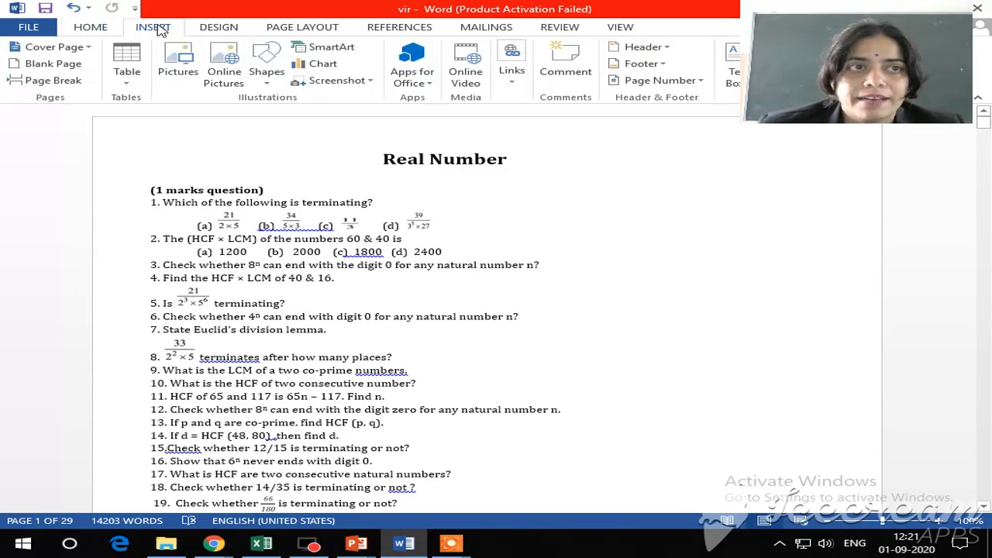
left_click(667, 50)
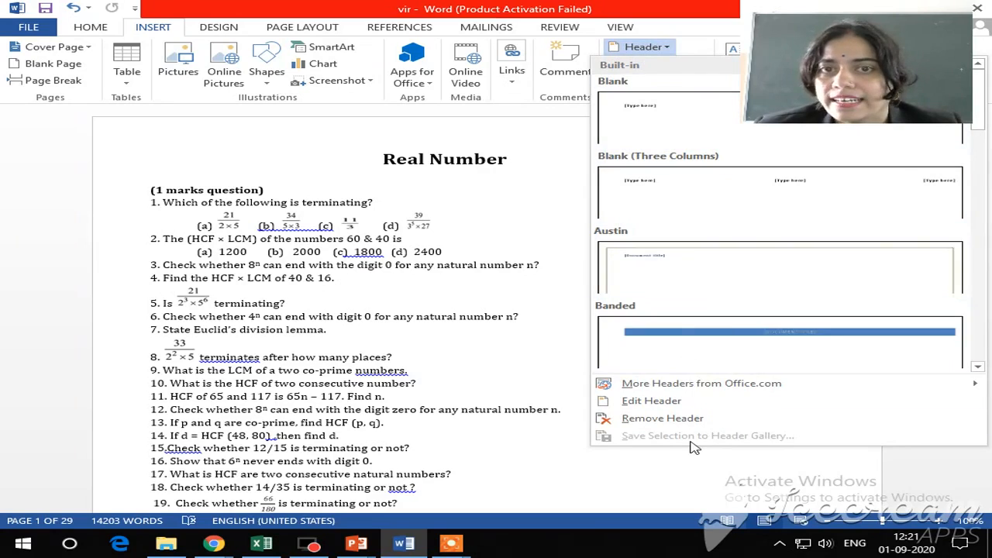
left_click(629, 127)
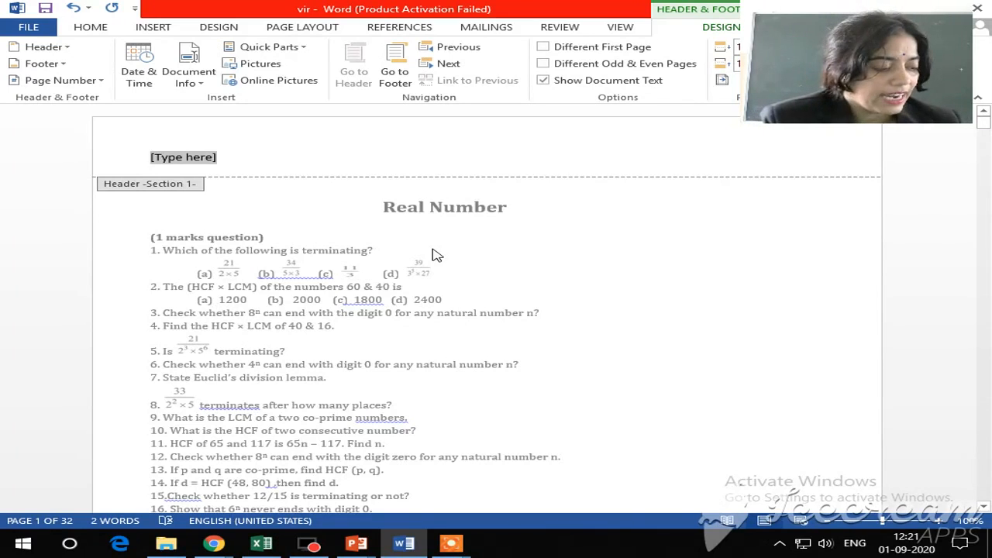
type("Mart")
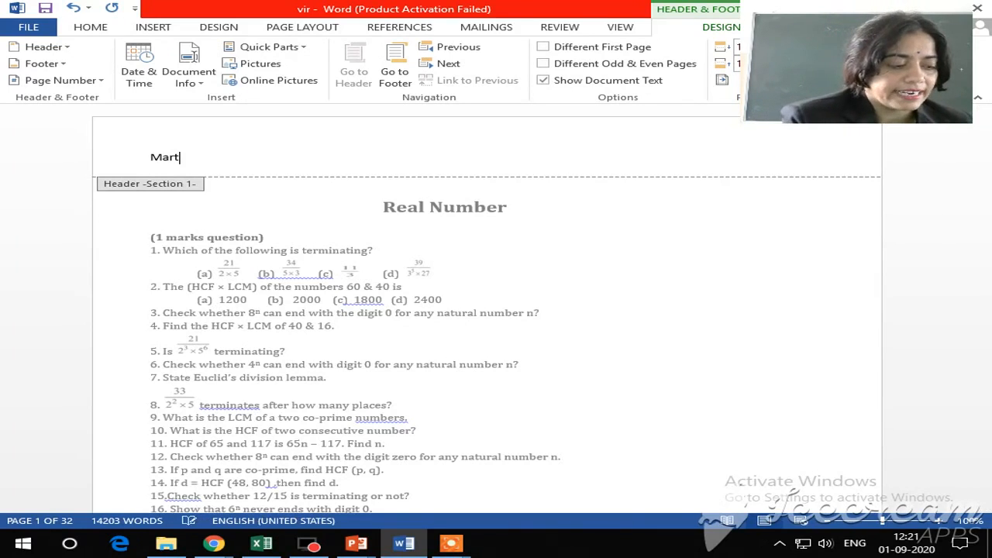
type("homa hr sec. school")
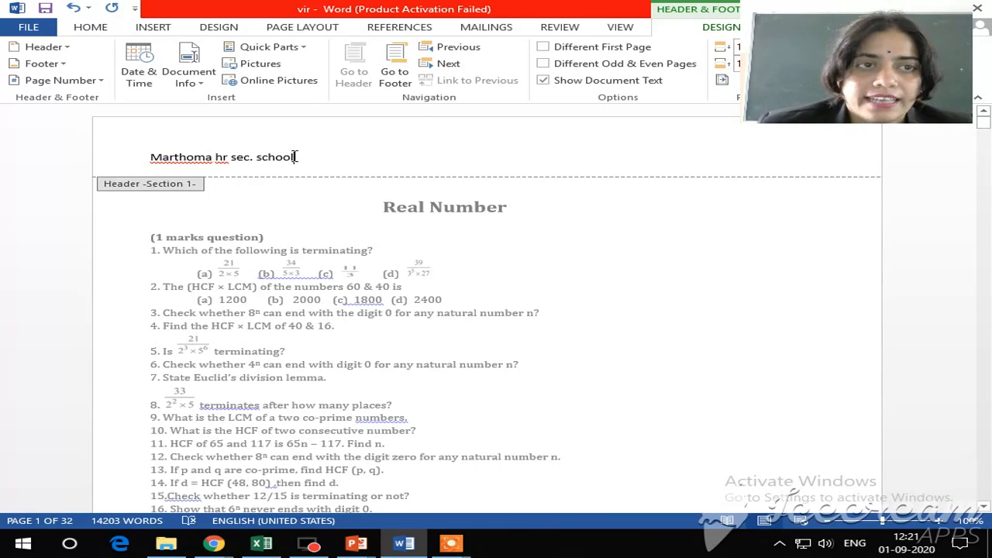
Set the header text's font size to 18 and return to the document body
left_click_drag(295, 156, 144, 151)
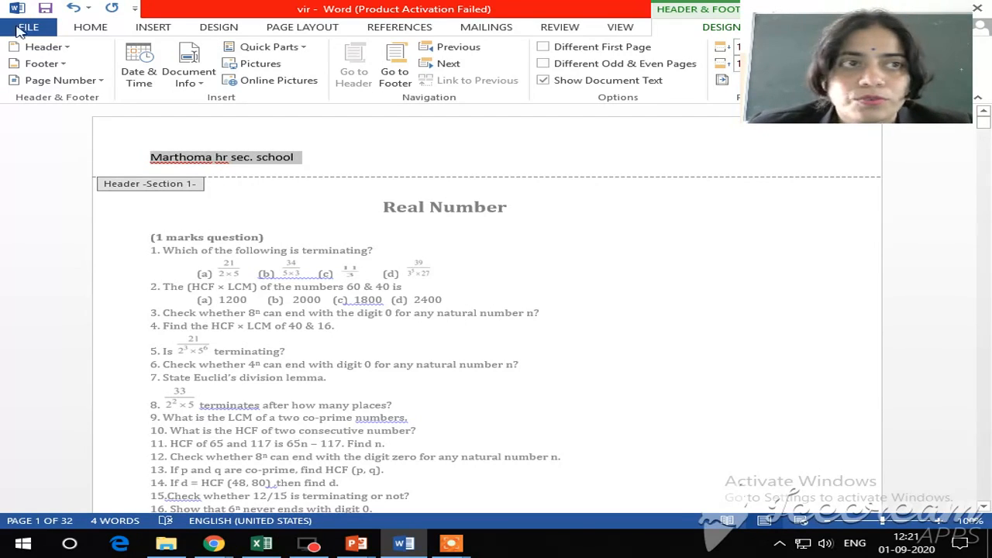
left_click(91, 29)
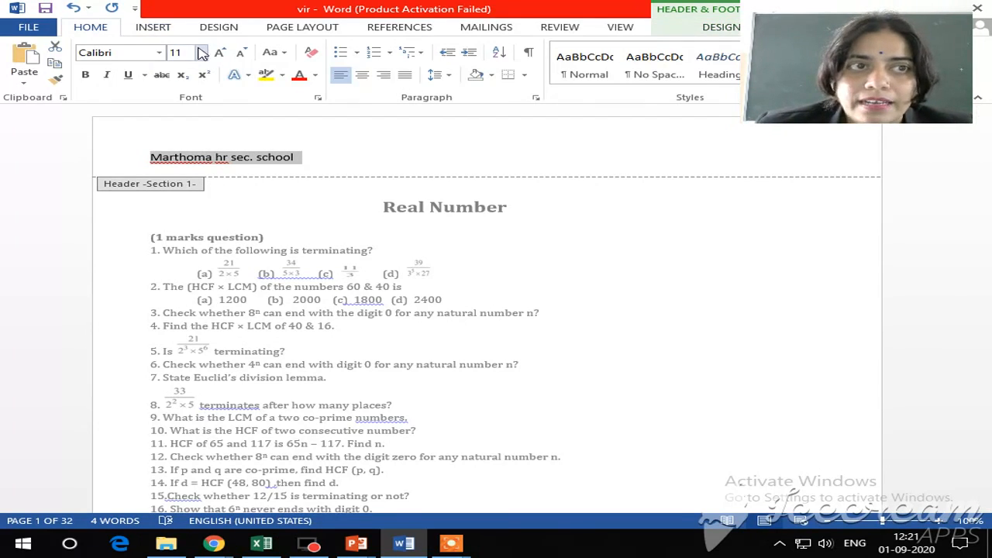
left_click(202, 53)
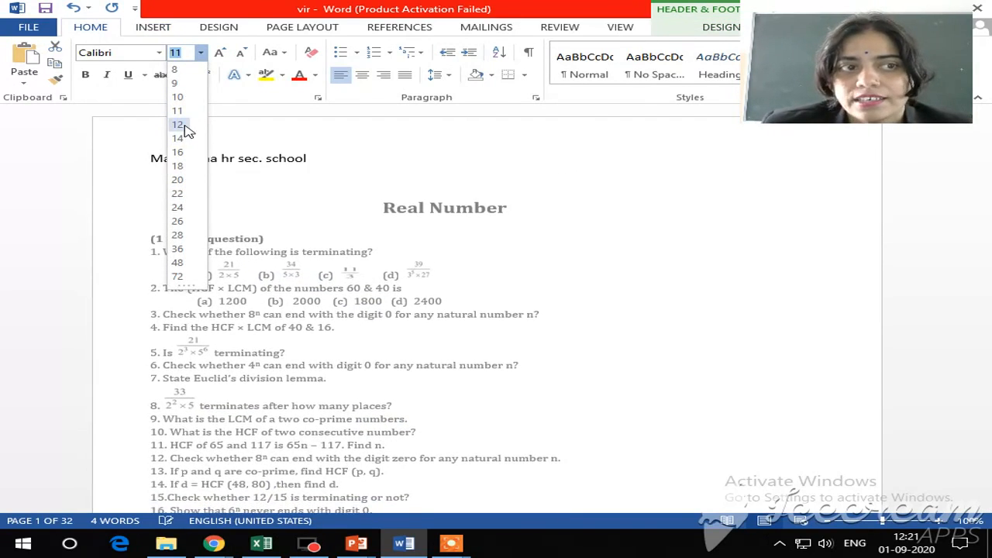
left_click(179, 166)
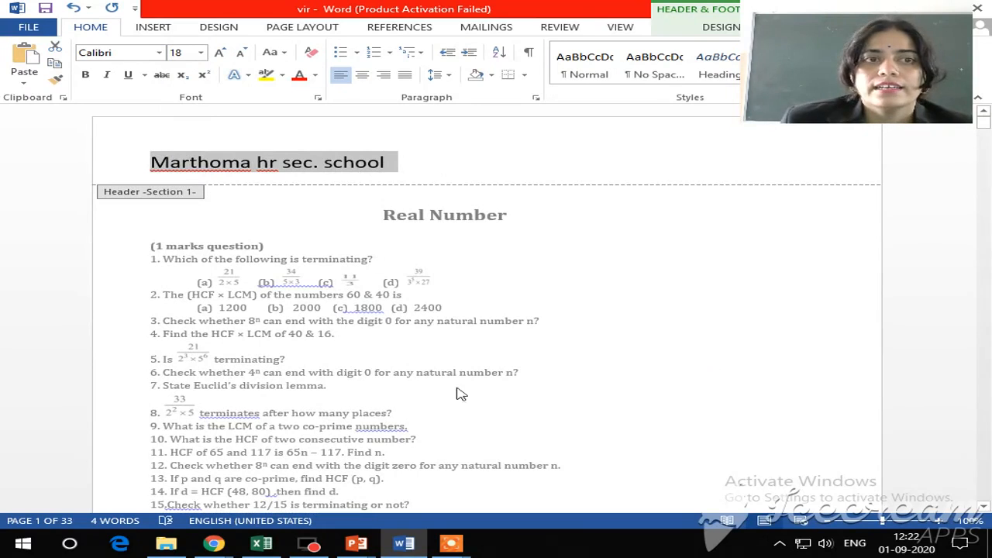
double_click(608, 248)
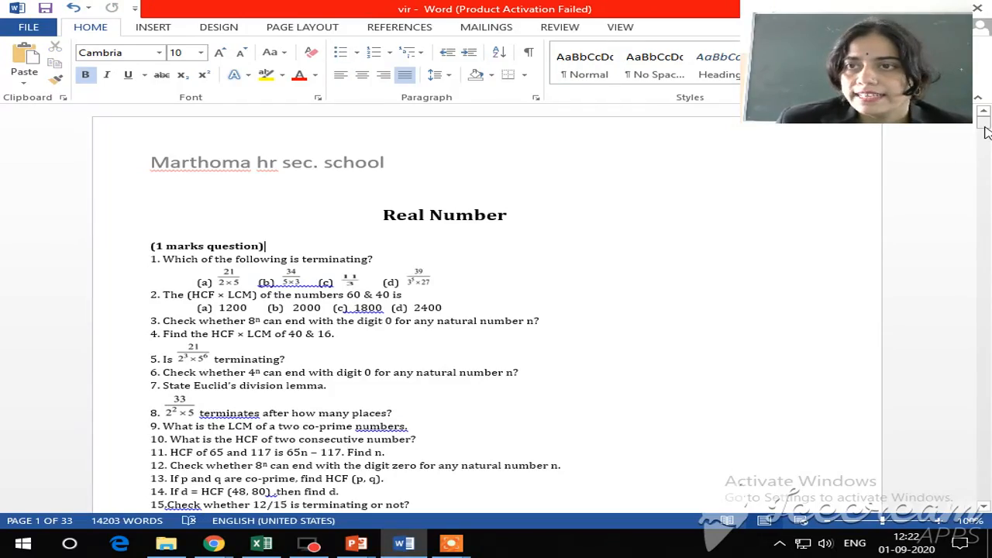
Examine the school name header on other pages of the document
left_click_drag(985, 132, 984, 188)
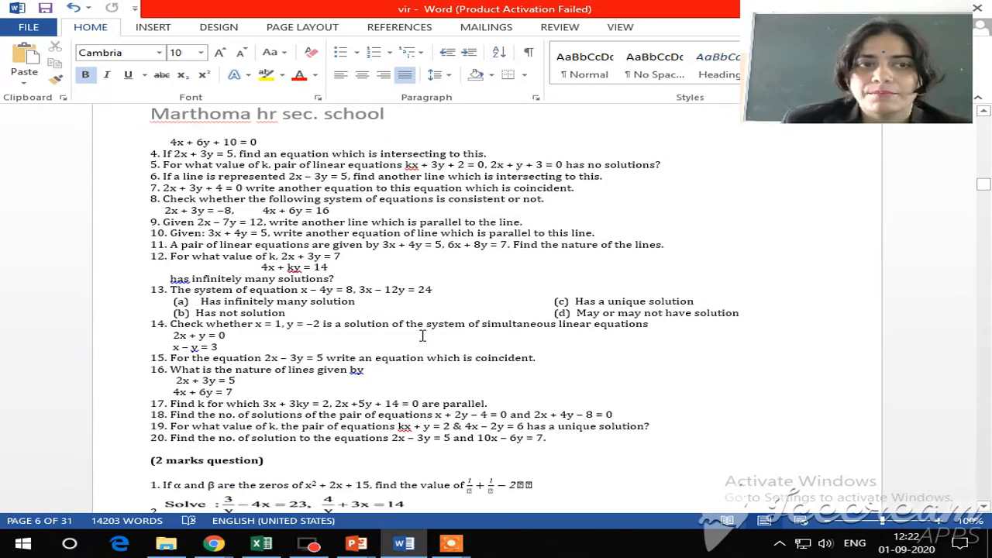
left_click_drag(984, 190, 984, 200)
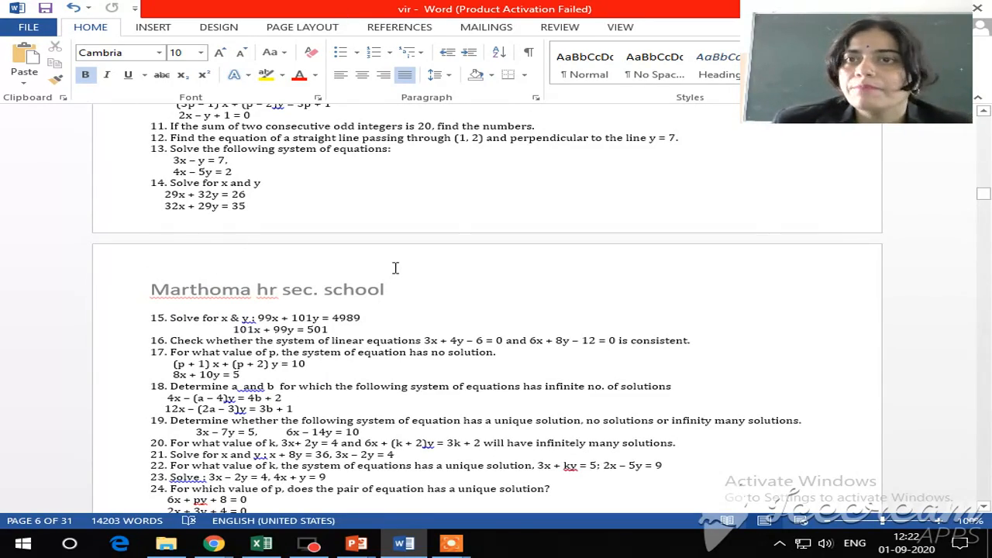
scroll(397, 280, "up", 3)
scroll(397, 281, "up", 15)
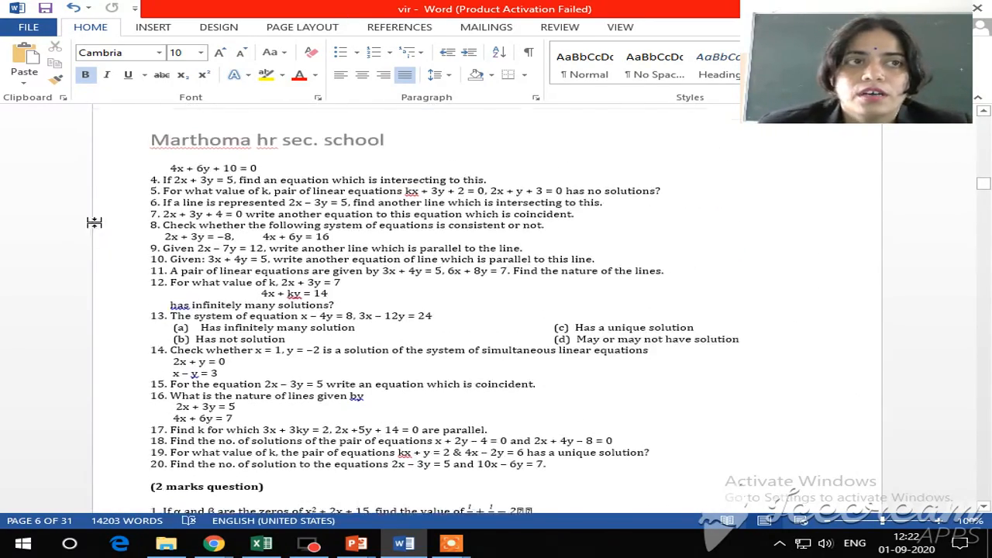
scroll(456, 291, "up", 15)
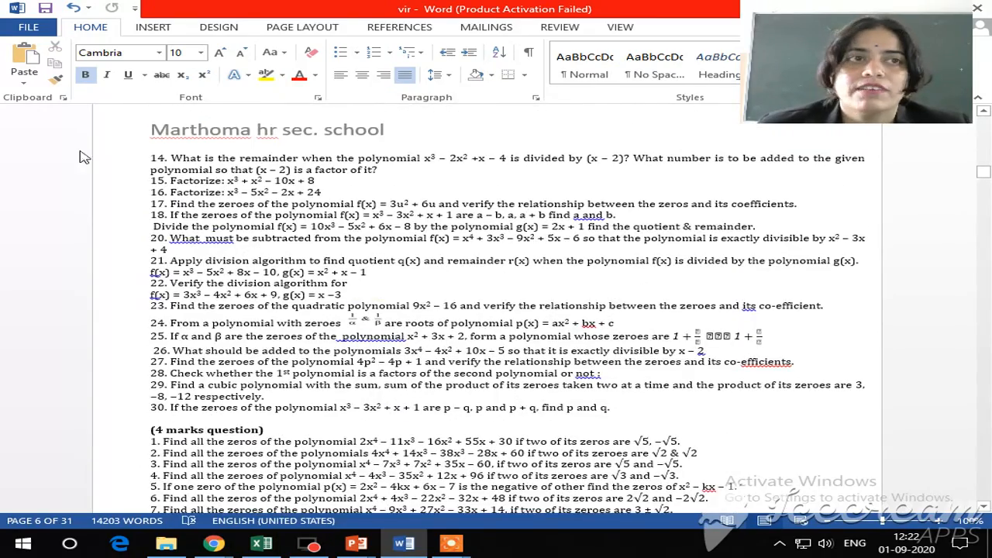
Insert a Blank-style footer, add "Page no" on the line below its placeholder, and return to the document body
left_click(147, 28)
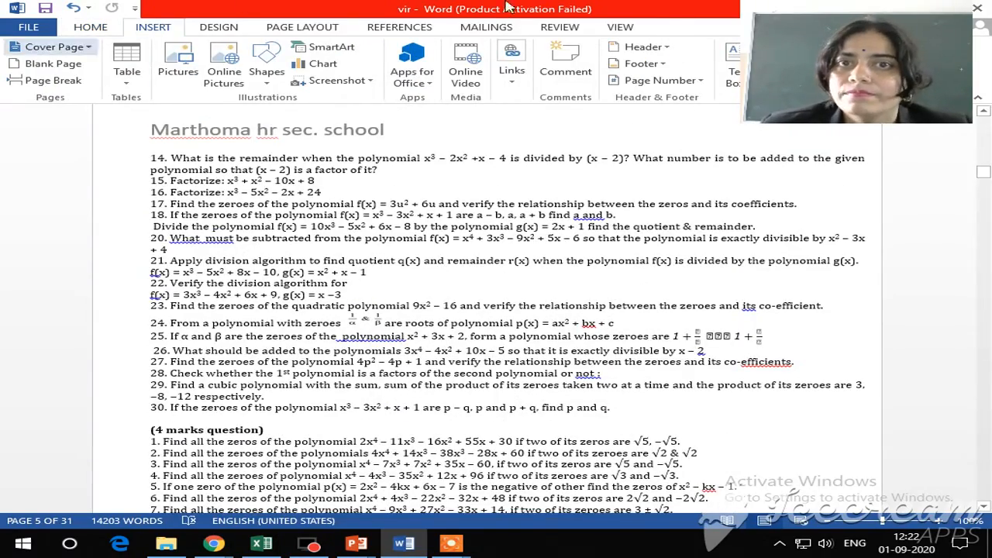
left_click(640, 63)
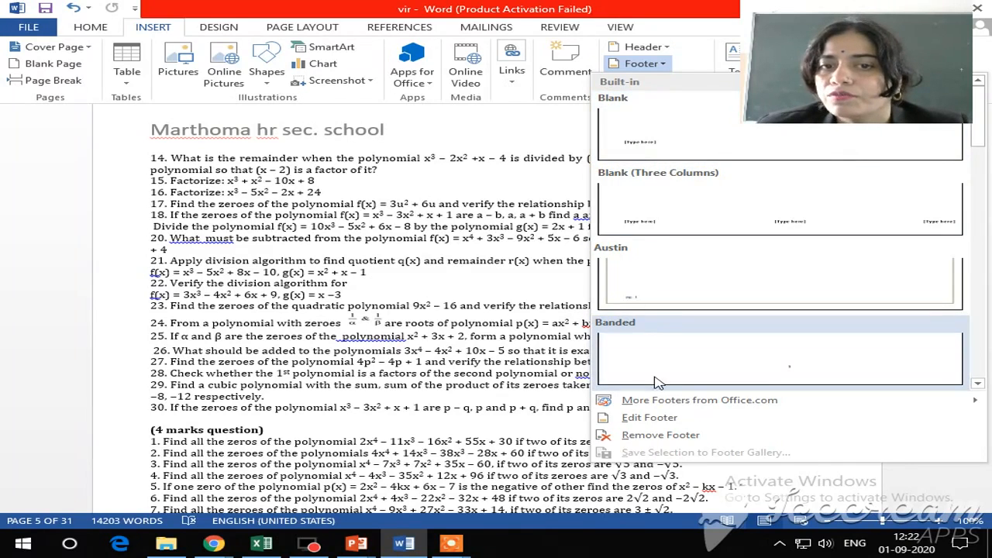
left_click(646, 134)
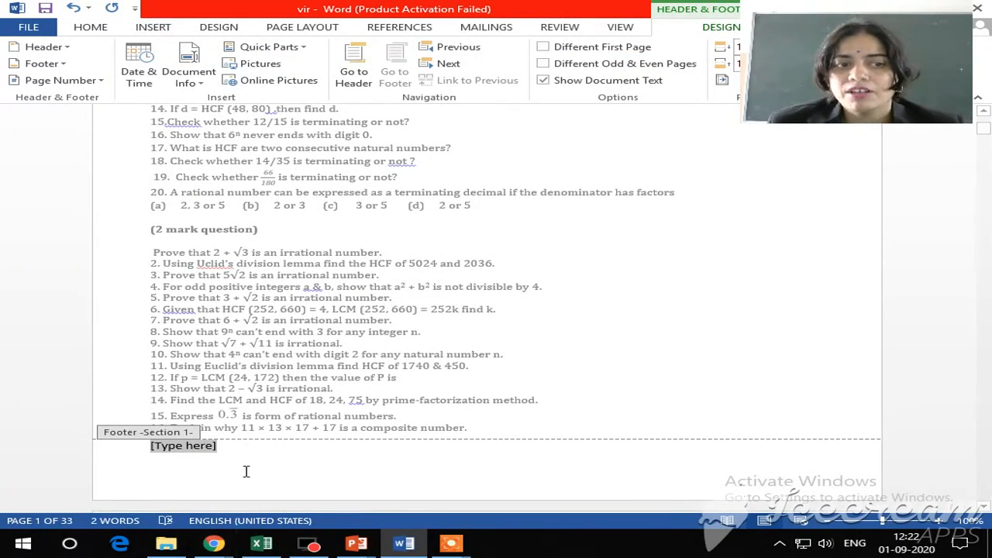
left_click(220, 472)
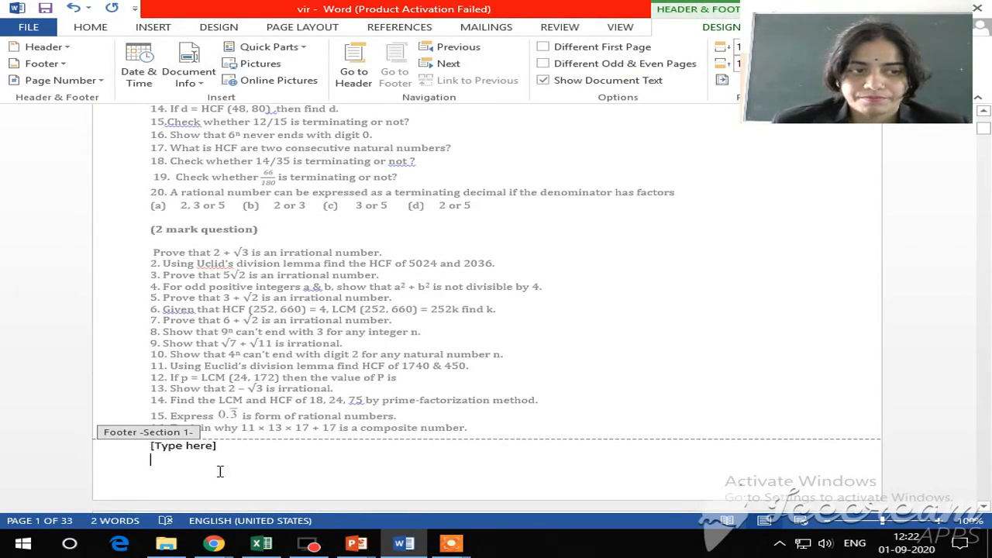
type("page")
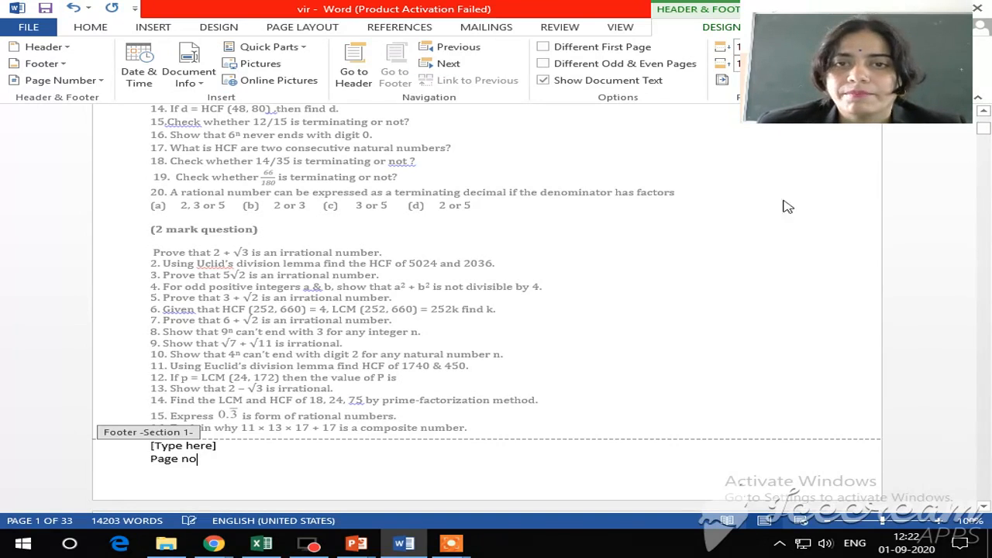
double_click(941, 246)
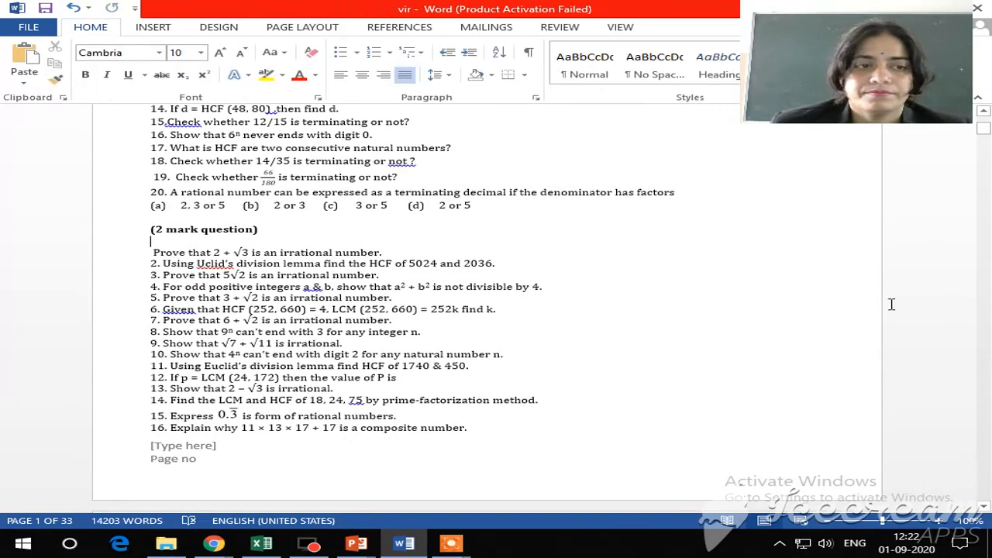
Examine the header and footer on the following pages, and reveal the page break definition on the presentation slide
scroll(186, 434, "down", 7)
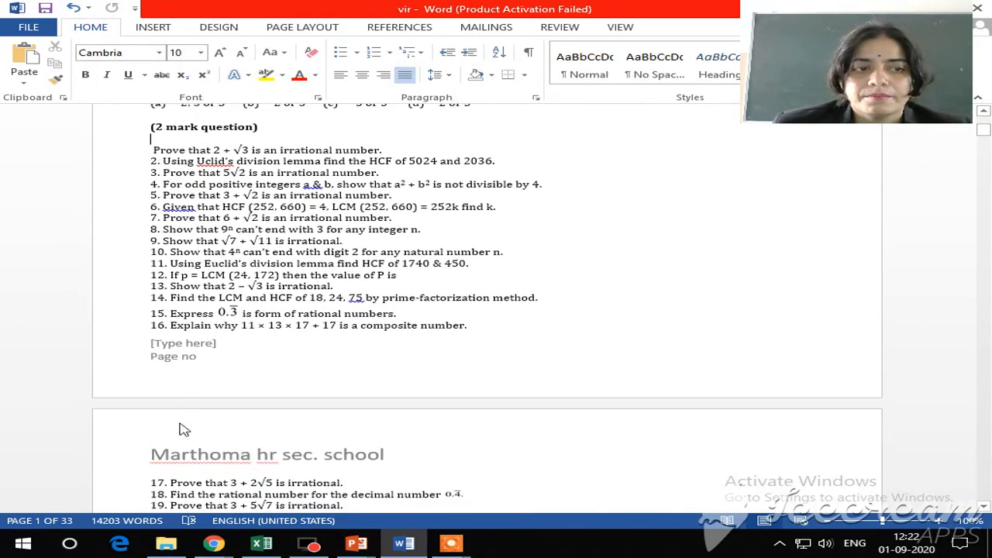
scroll(258, 372, "down", 15)
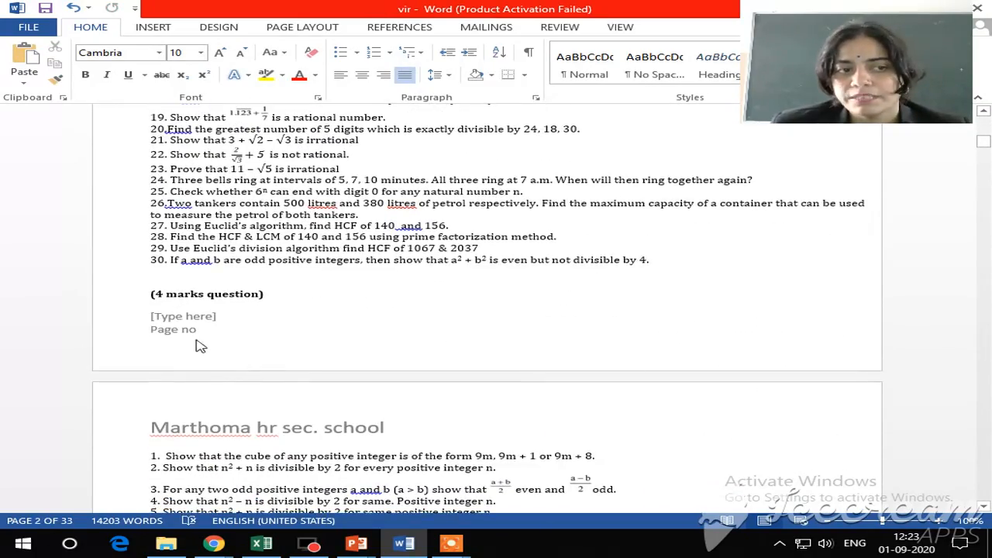
scroll(245, 338, "down", 7)
scroll(246, 339, "down", 16)
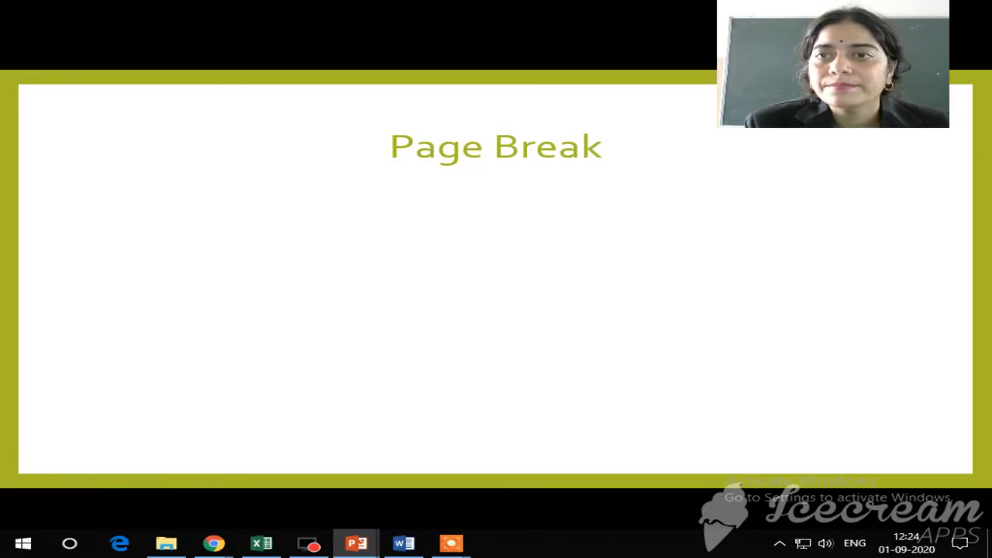
key("Right")
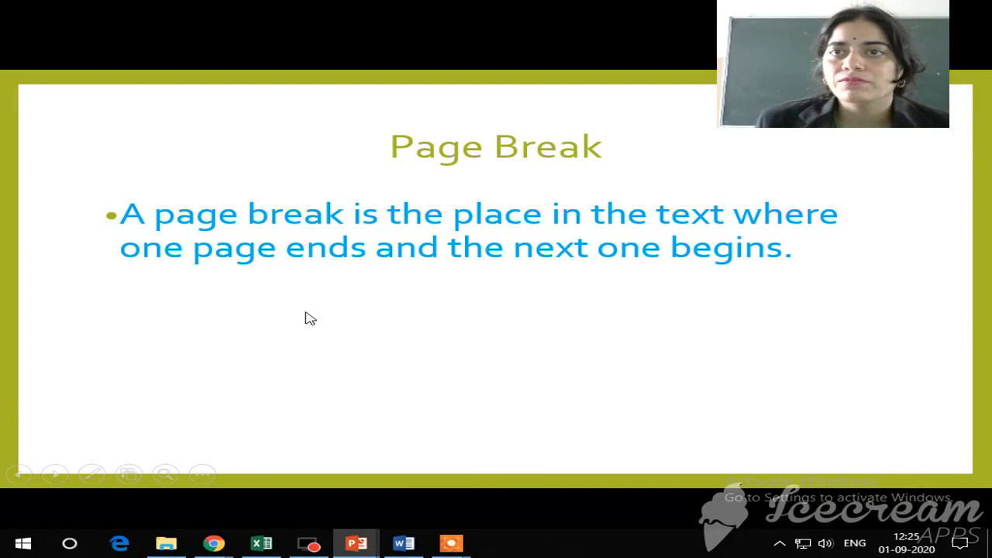
Switch to the Word document and try inserting a page break below the "(2 mark question)" heading
key("alt+Tab")
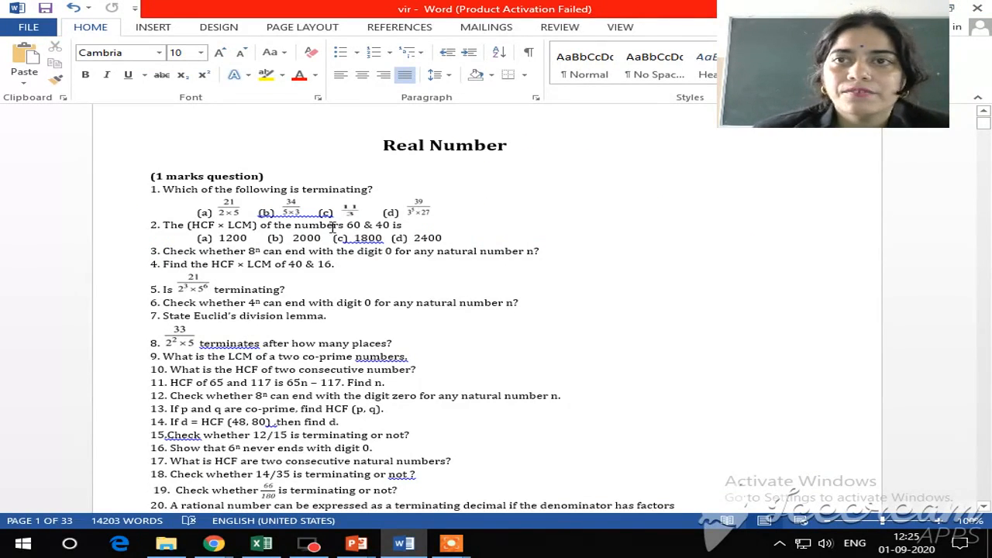
left_click(153, 26)
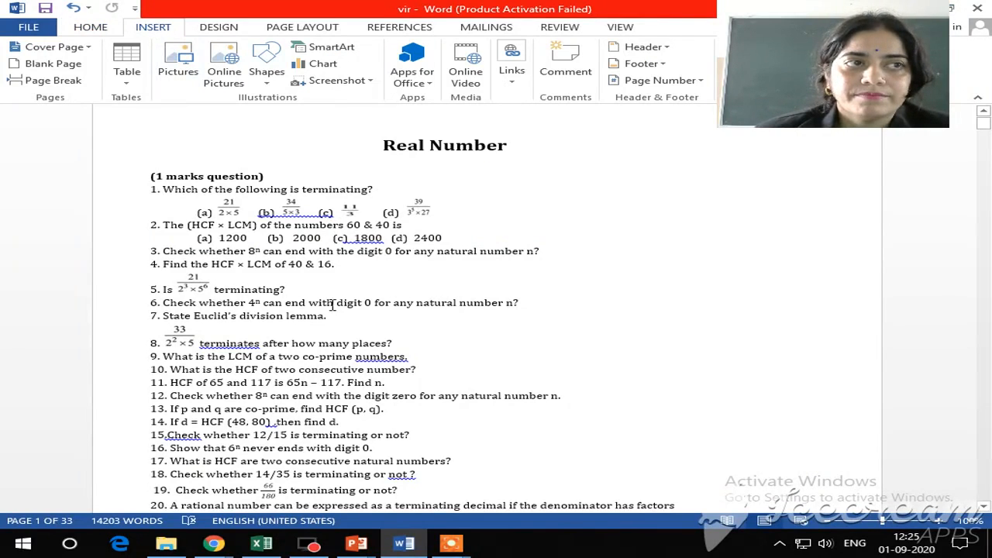
left_click(66, 82)
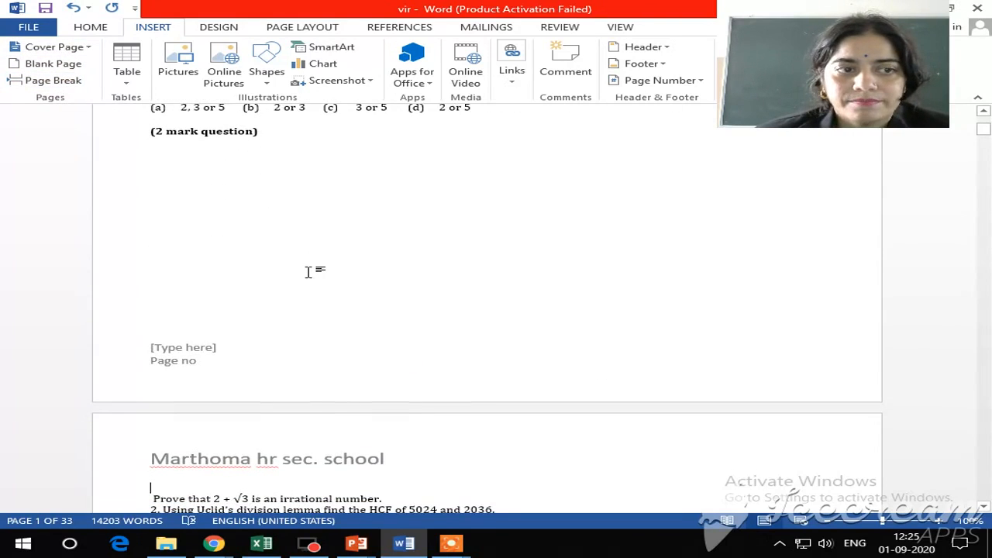
Examine how the page break splits the questions between the first and second pages
scroll(331, 303, "up", 10)
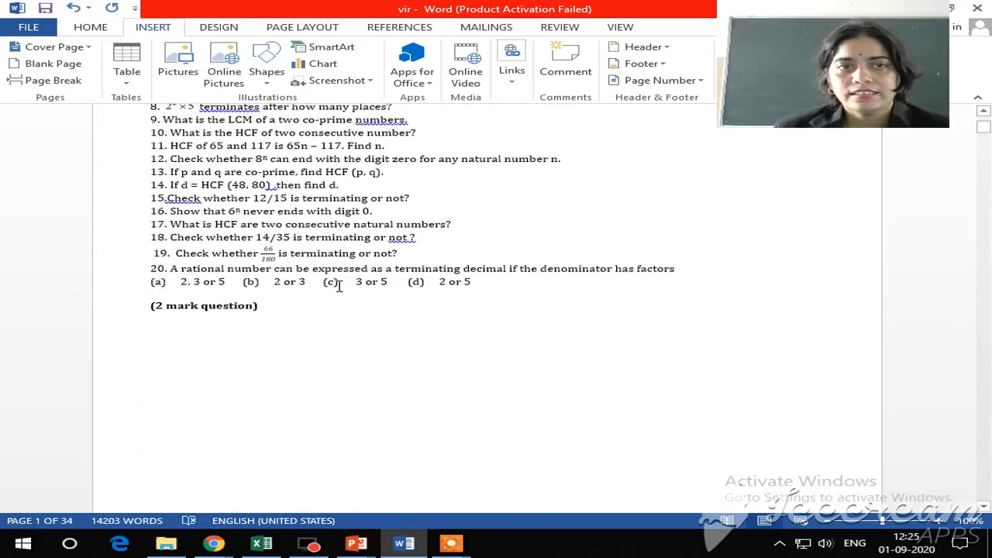
scroll(341, 282, "down", 12)
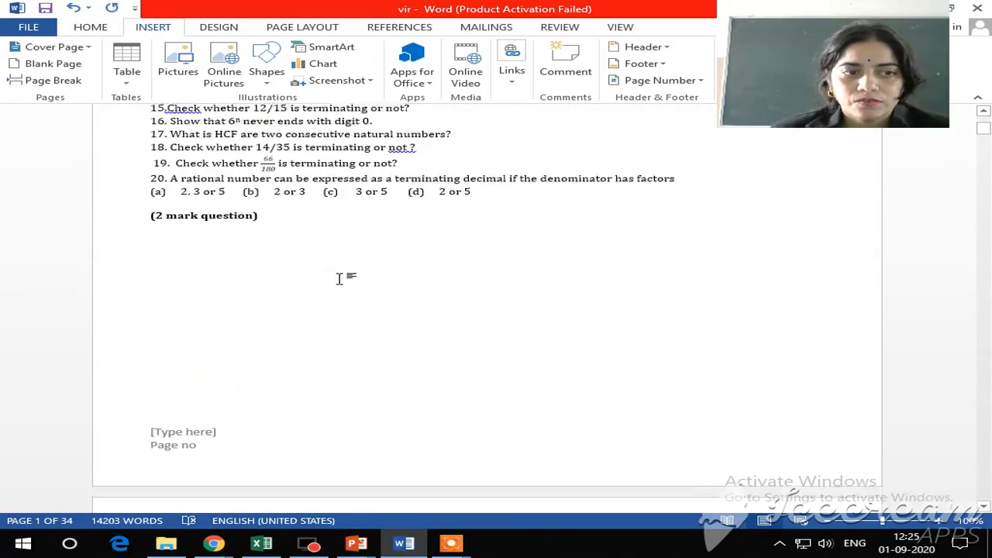
scroll(345, 285, "down", 6)
scroll(382, 344, "up", 6)
scroll(351, 328, "down", 15)
scroll(351, 328, "up", 10)
scroll(357, 314, "down", 8)
scroll(357, 314, "down", 1)
scroll(359, 314, "up", 8)
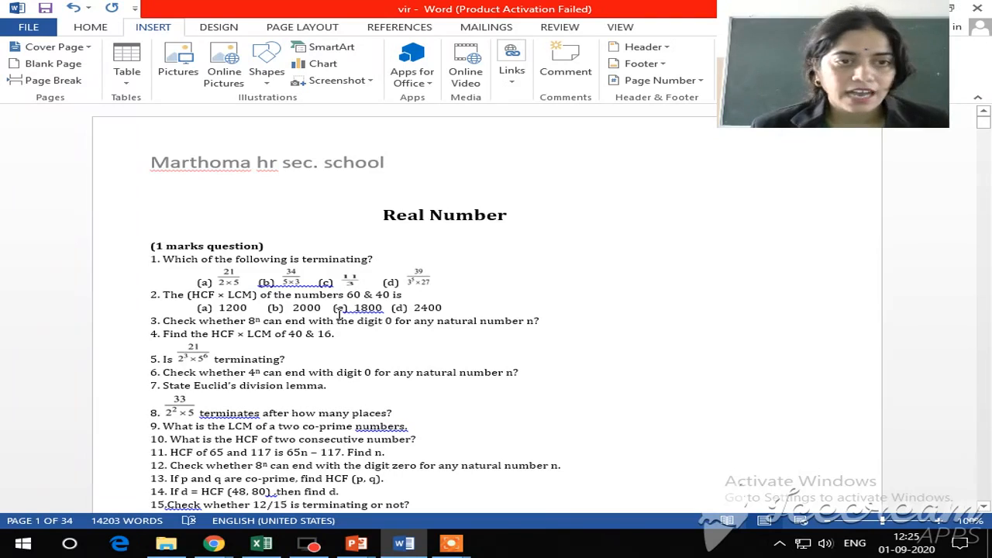
scroll(339, 312, "down", 3)
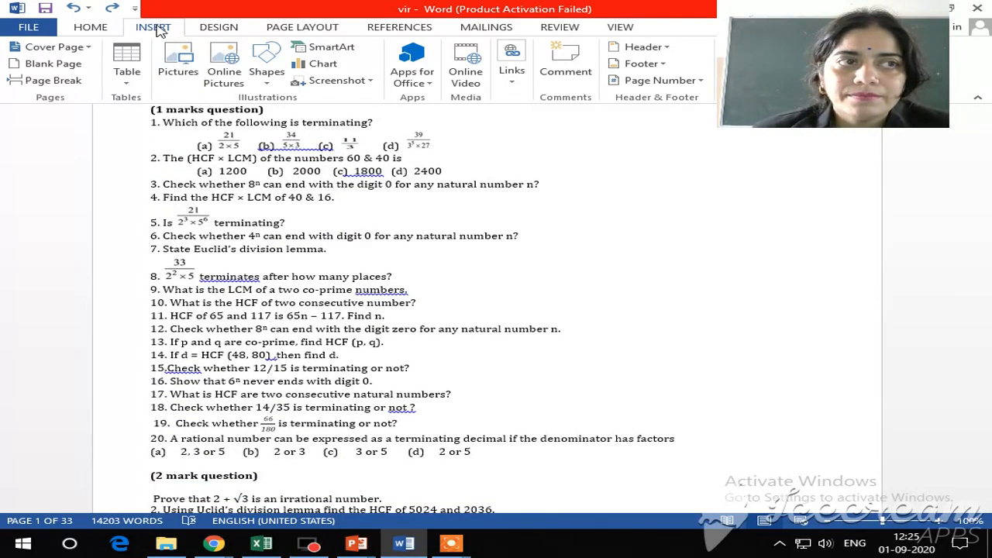
Insert a page break before the first 2 mark question, "Prove that 2 + √3 is an irrational number"
left_click(79, 28)
left_click(136, 27)
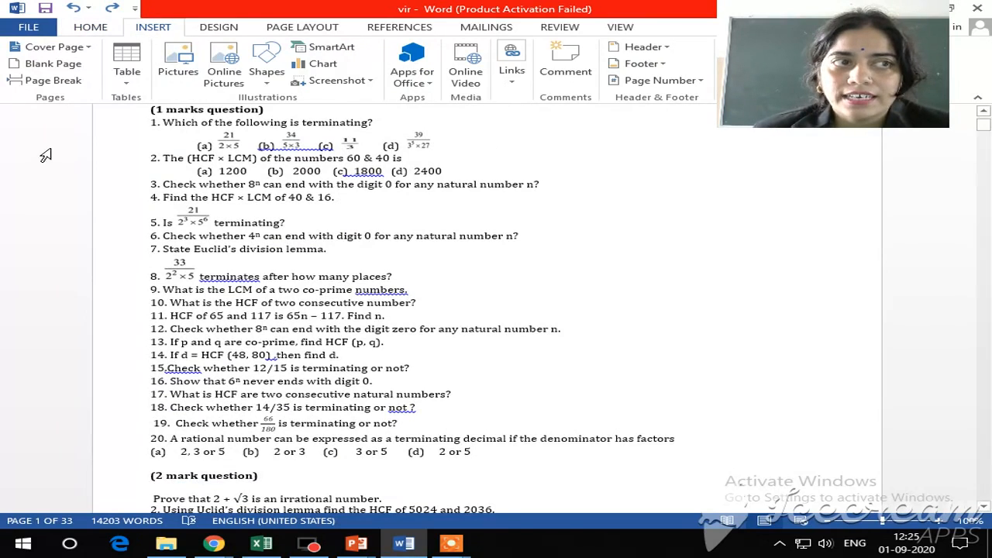
left_click(51, 80)
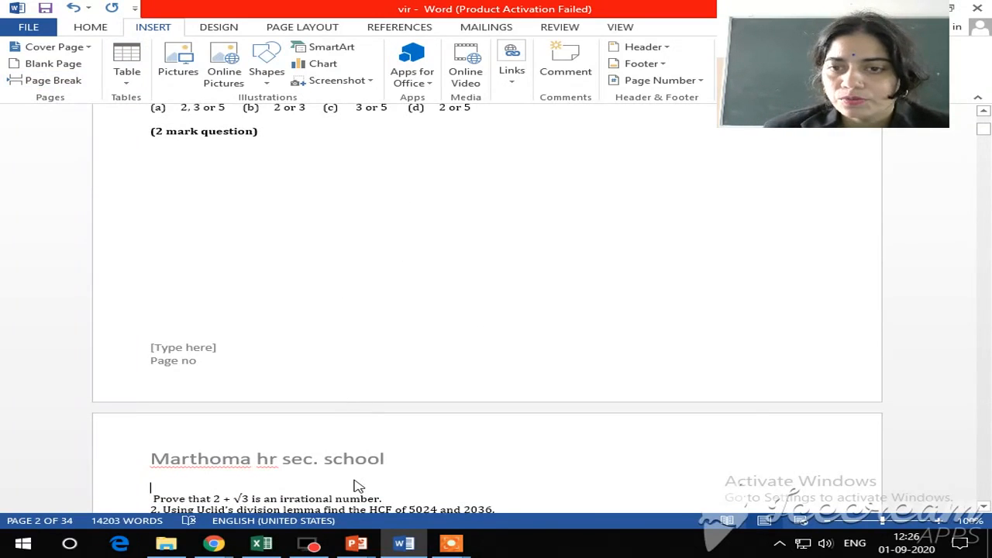
scroll(355, 485, "down", 3)
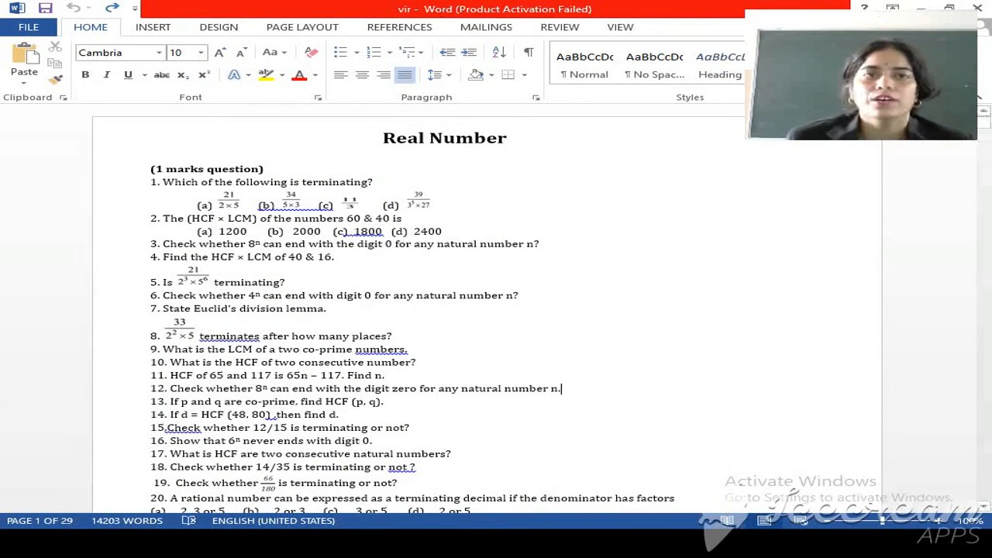
left_click_drag(383, 137, 657, 449)
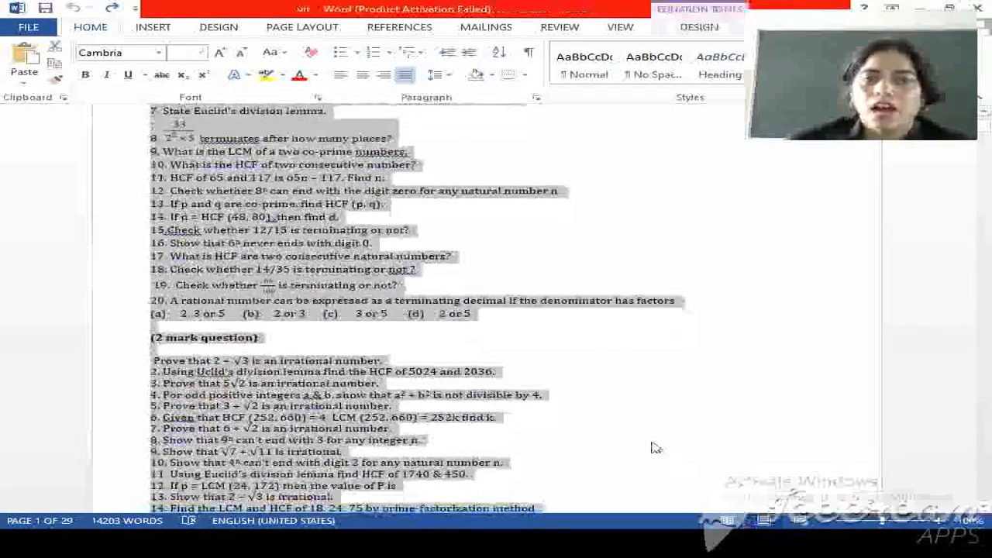
scroll(422, 286, "up", 4)
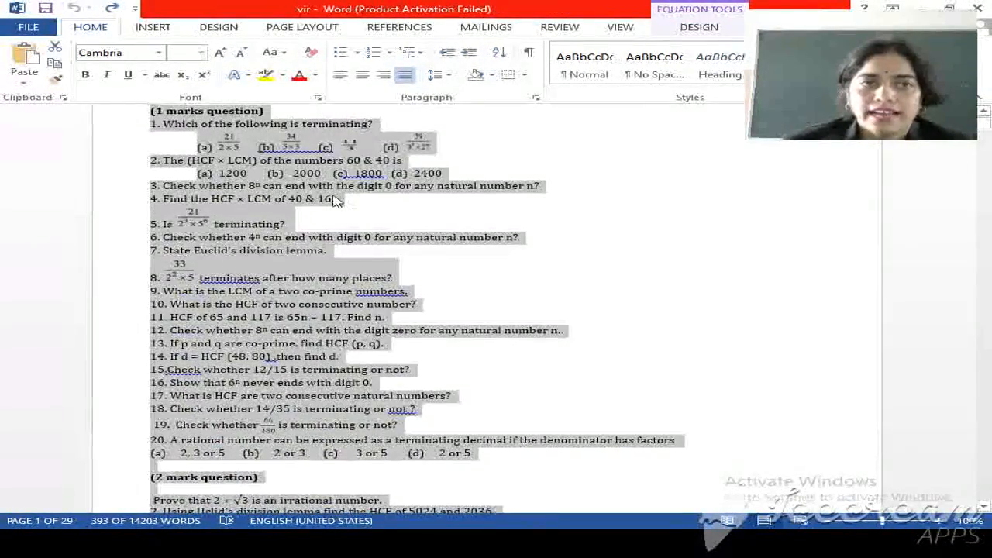
scroll(334, 200, "up", 2)
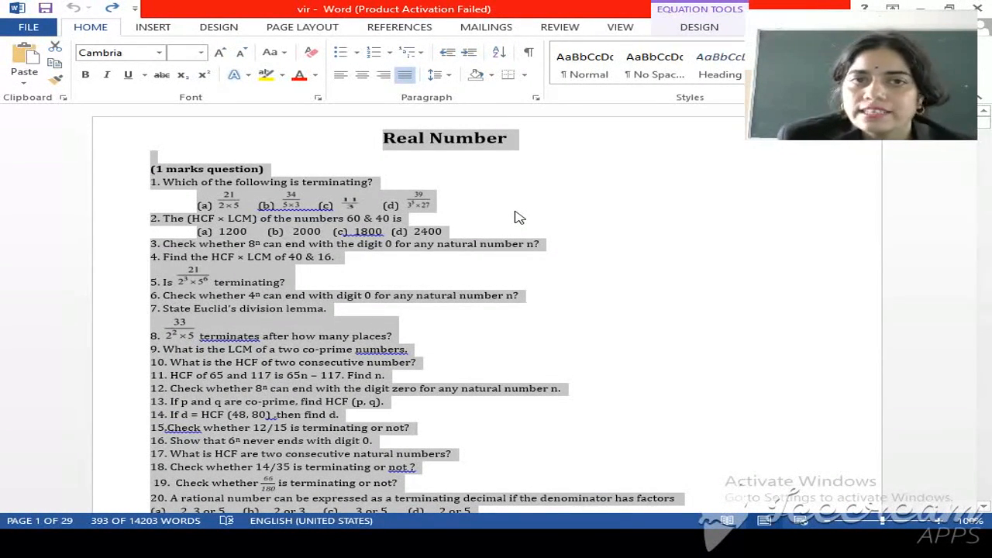
left_click(397, 164)
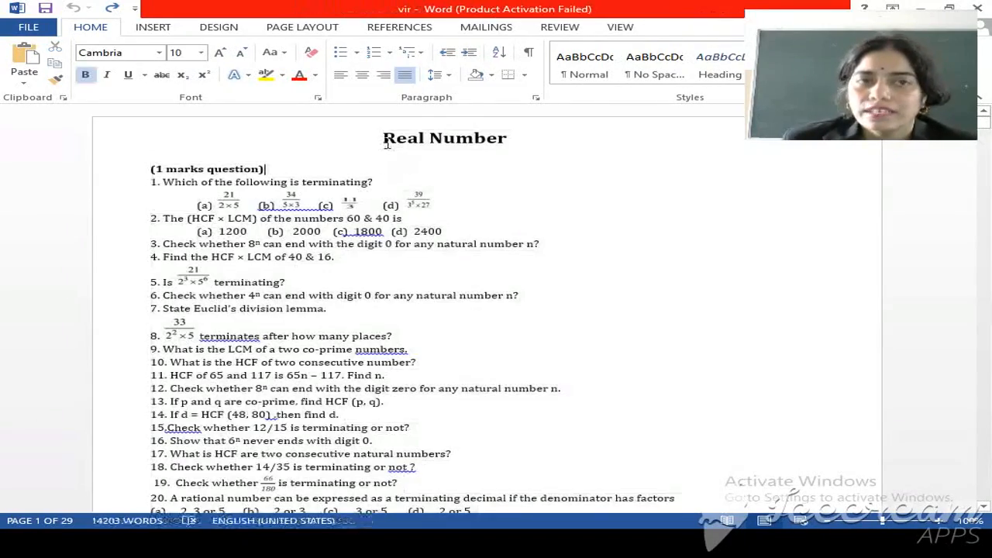
Select the text from the "Real Number" title into the 2 mark questions, and preview the border options on it
left_click_drag(383, 137, 744, 534)
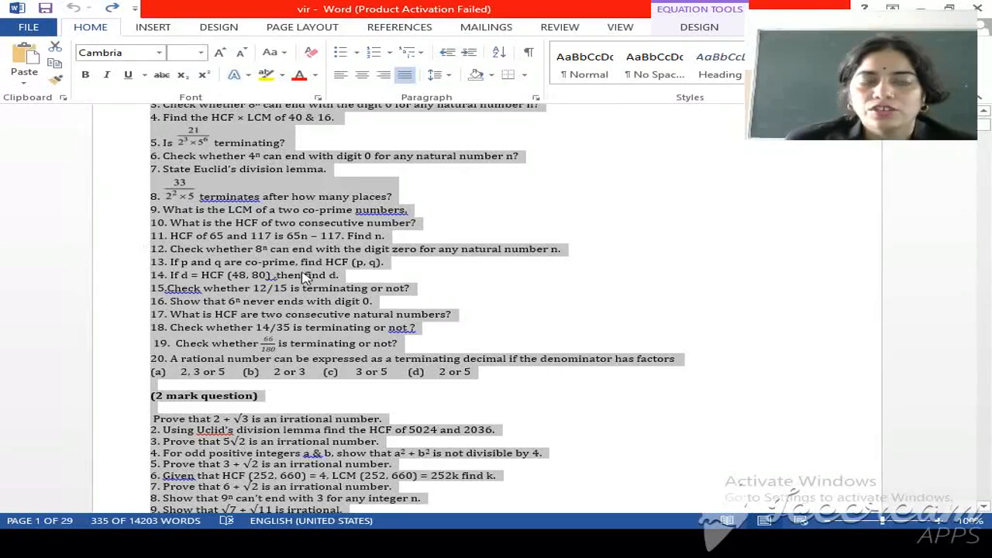
scroll(319, 273, "up", 4)
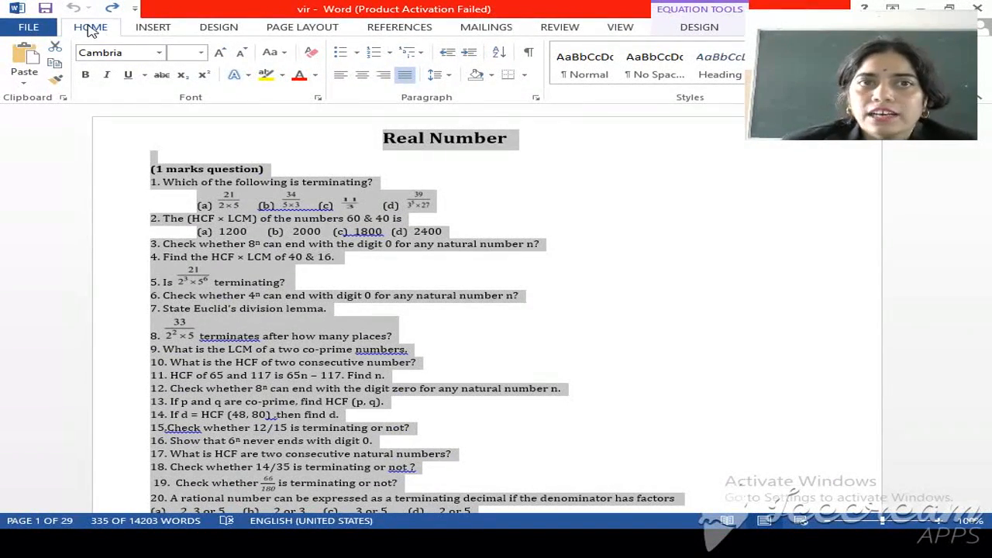
left_click(524, 78)
left_click(525, 80)
left_click(524, 78)
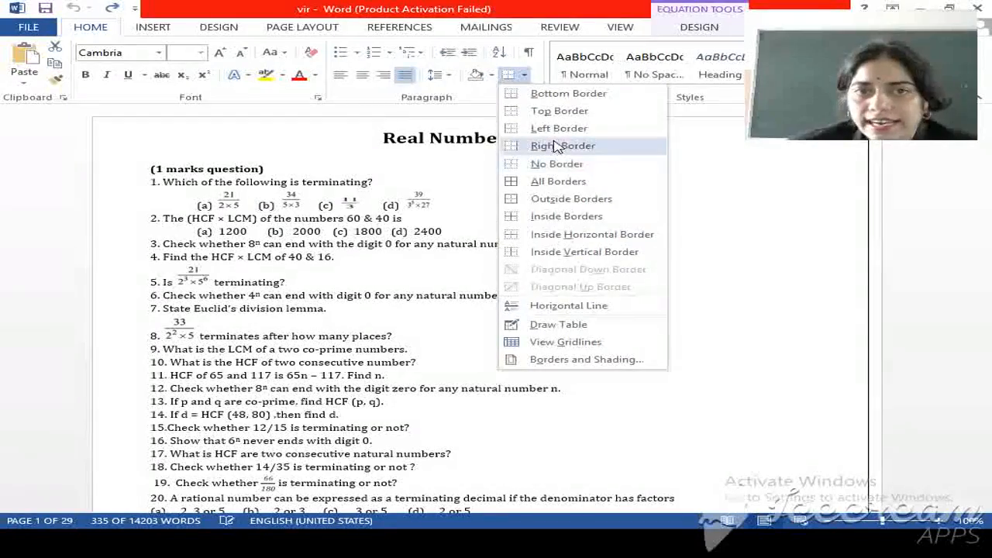
left_click(829, 294)
scroll(613, 336, "down", 3)
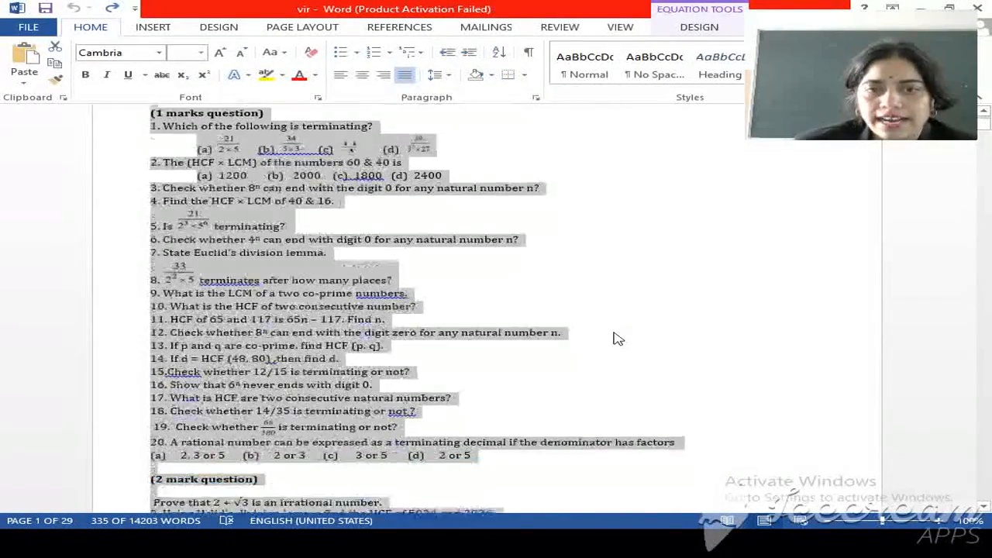
scroll(614, 328, "up", 3)
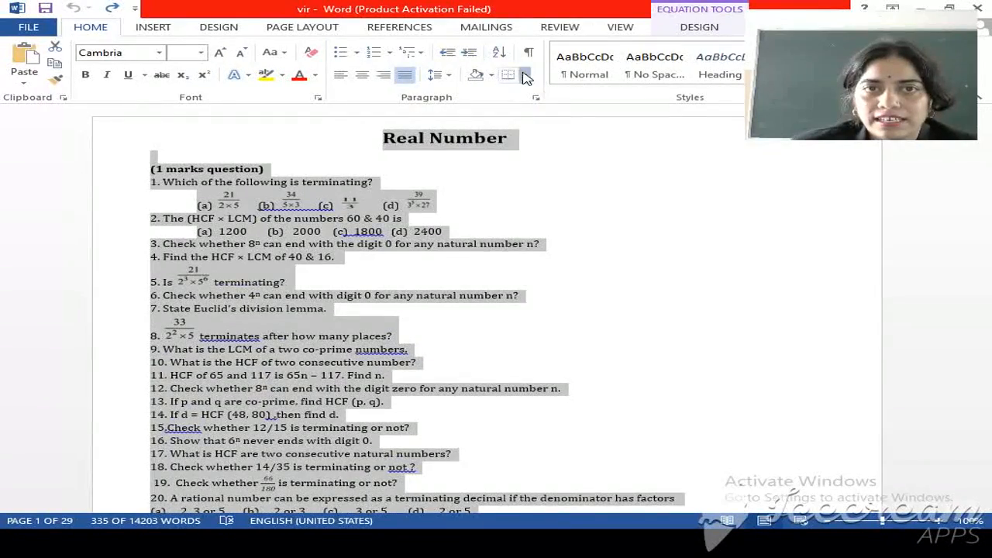
Try outside borders on the selected title and questions, undo them, and place the cursor in question 1's answer options
left_click(523, 75)
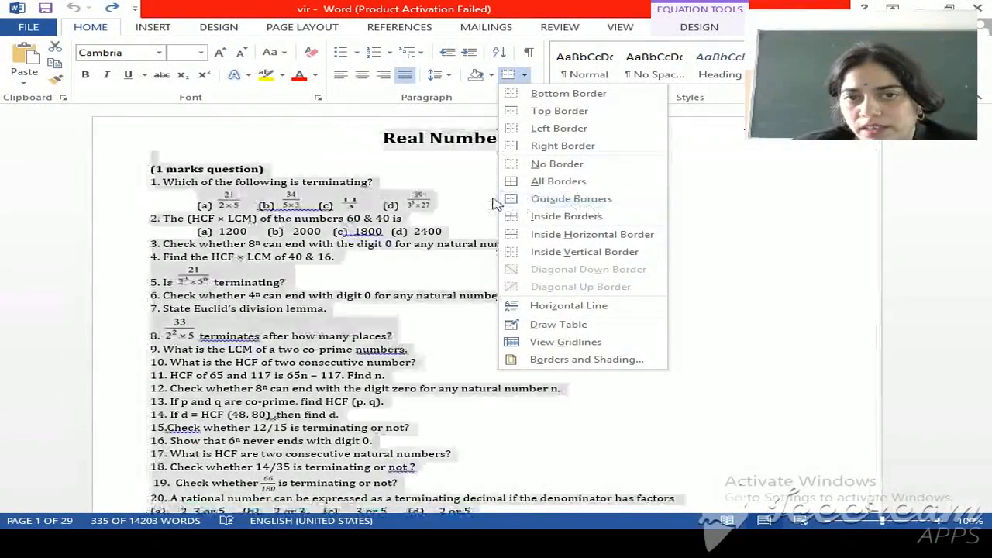
left_click(542, 199)
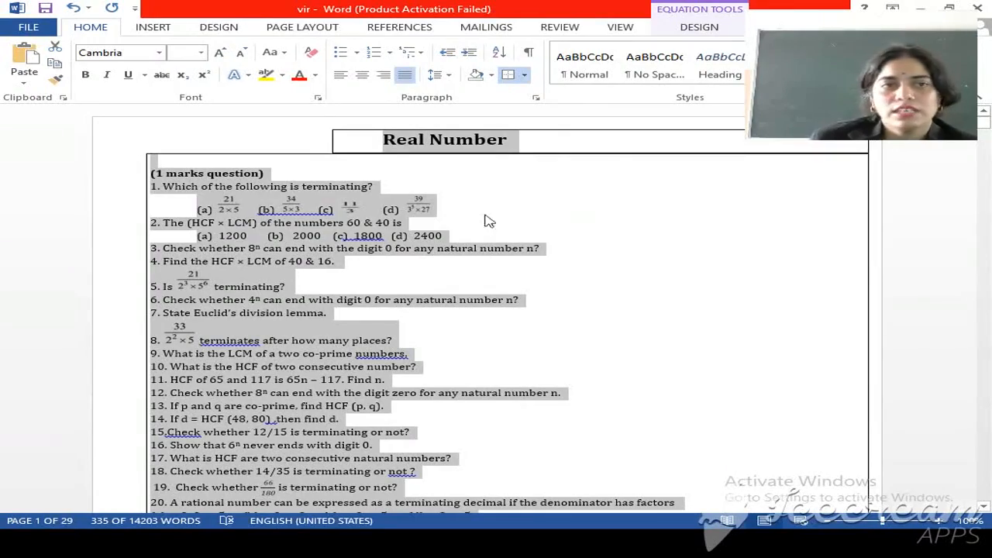
left_click(200, 139)
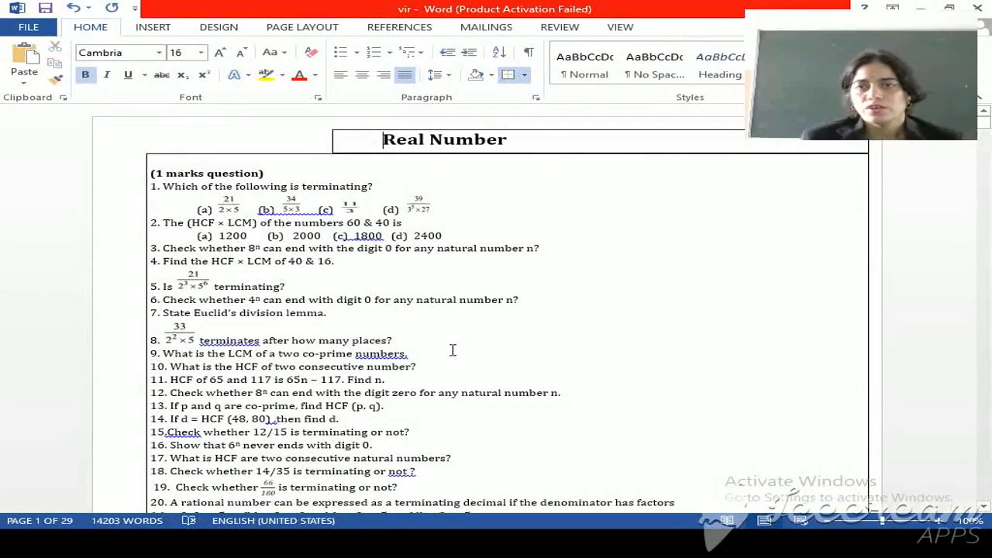
scroll(452, 350, "down", 6)
scroll(453, 350, "up", 6)
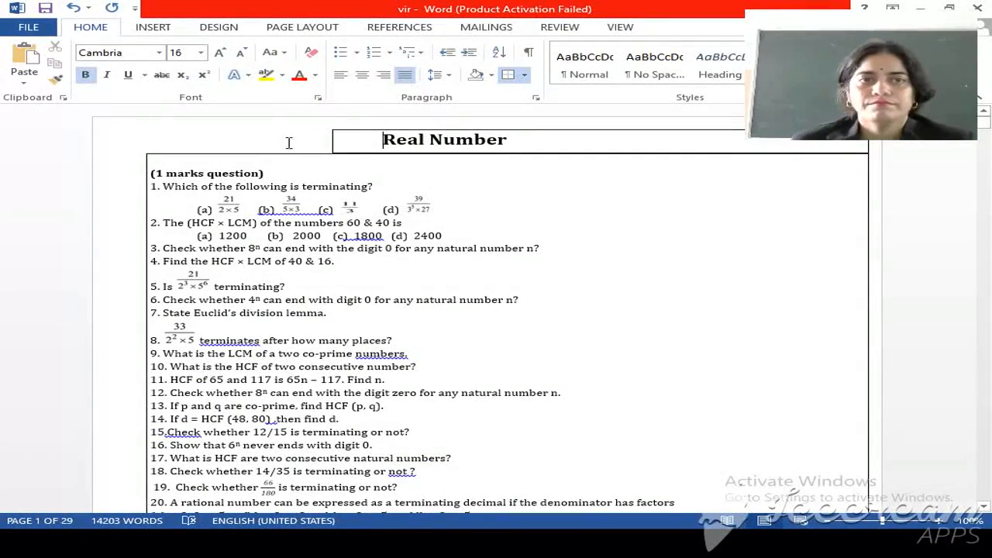
key("ctrl+a")
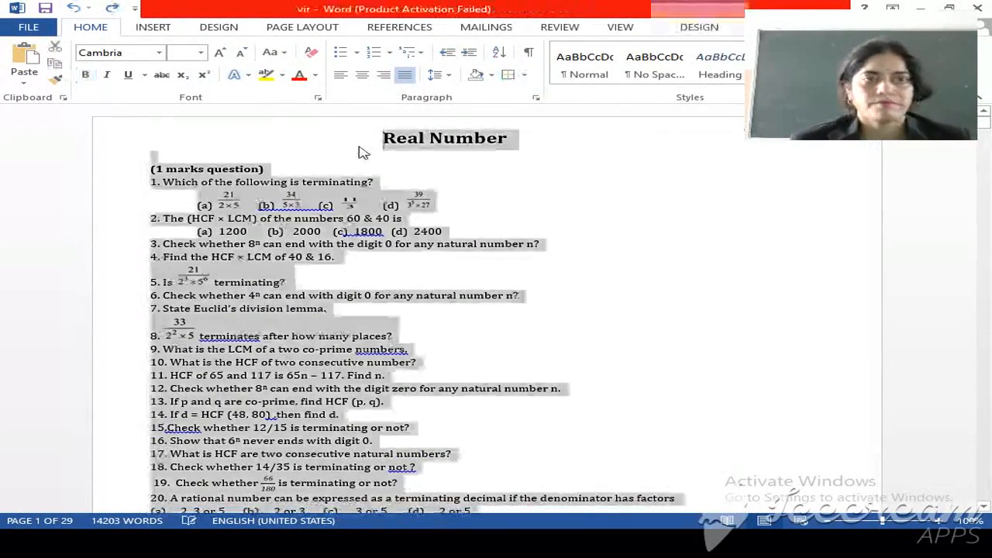
left_click(563, 191)
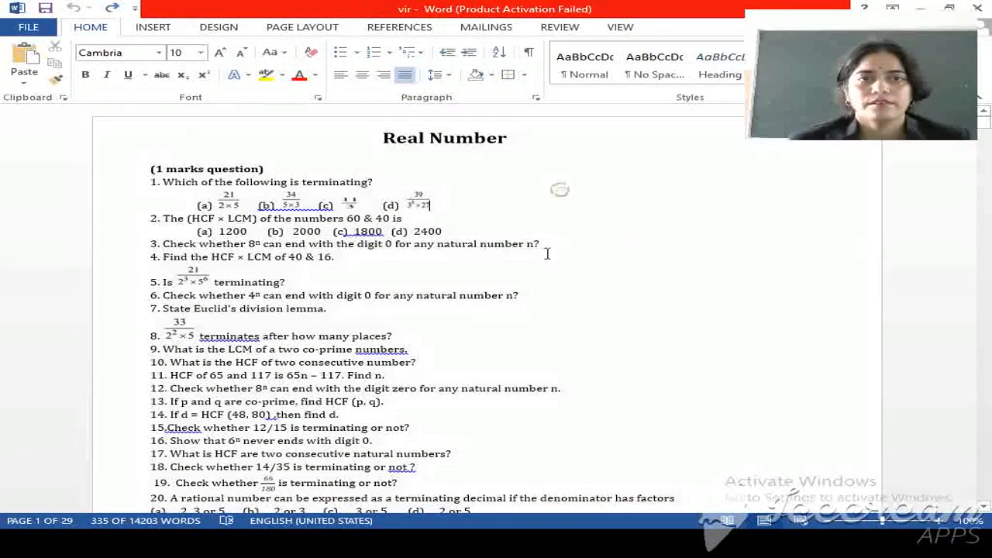
Add outside borders to the questions below the "(1 marks question)" heading, and restyle them as a ½ pt double-line box
left_click(524, 75)
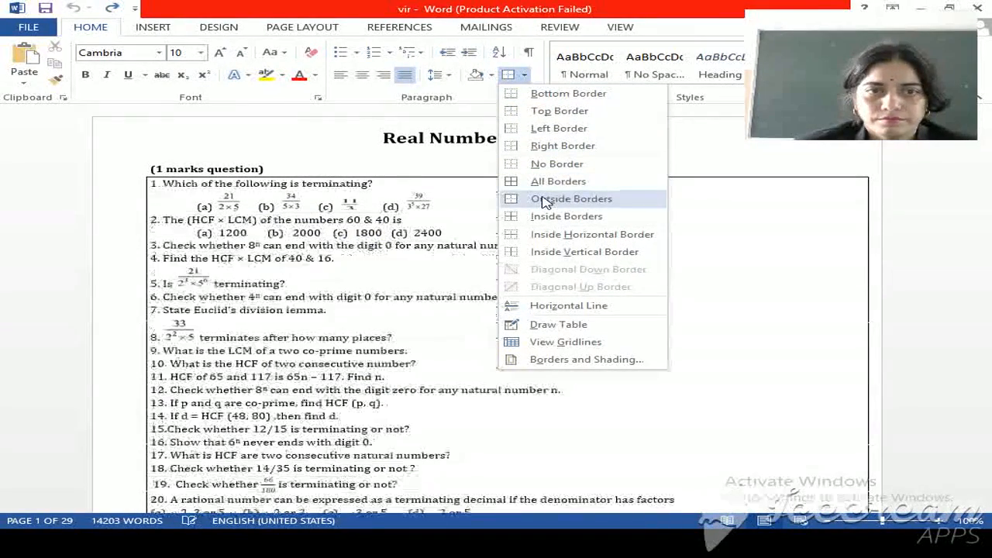
left_click(545, 199)
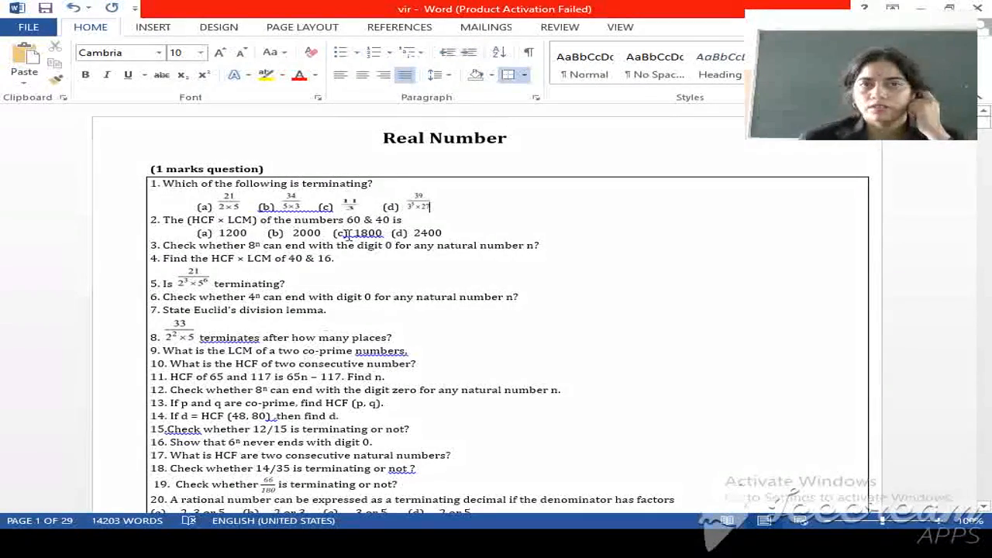
left_click(524, 76)
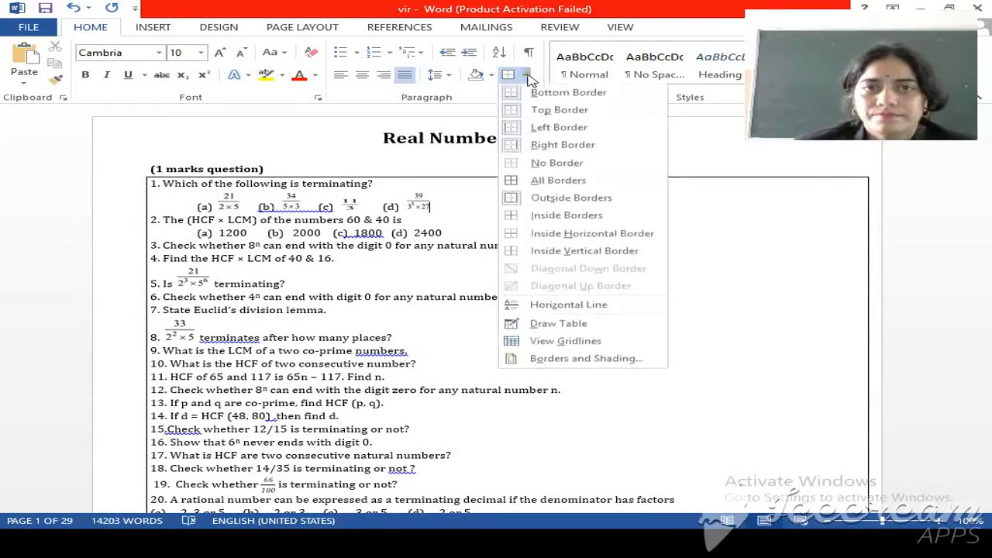
left_click(572, 361)
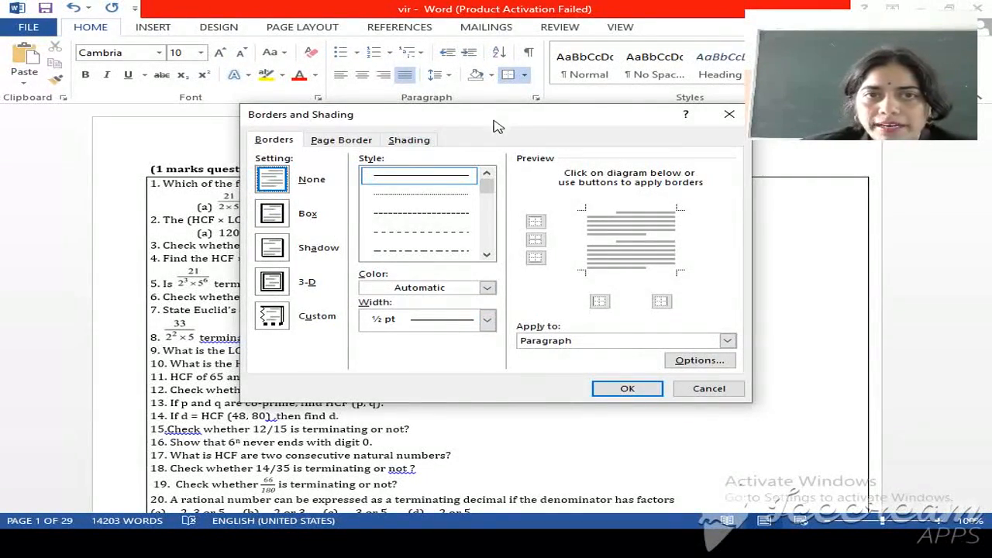
left_click_drag(496, 116, 463, 106)
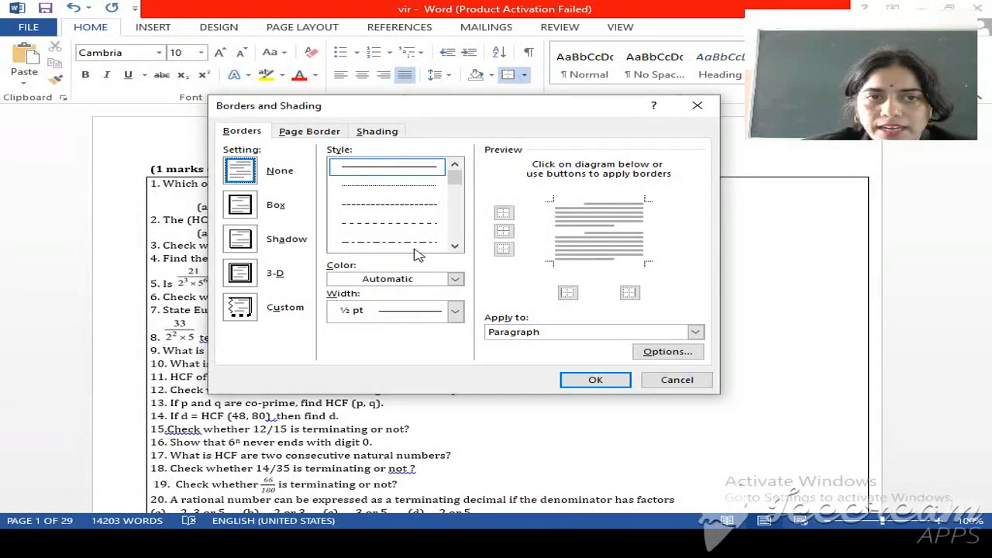
left_click_drag(457, 183, 458, 197)
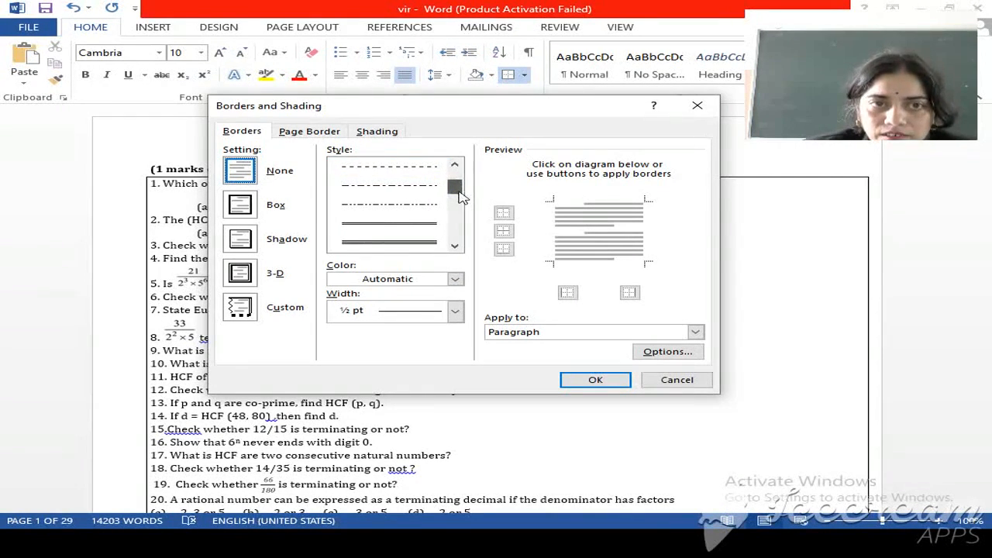
left_click(417, 225)
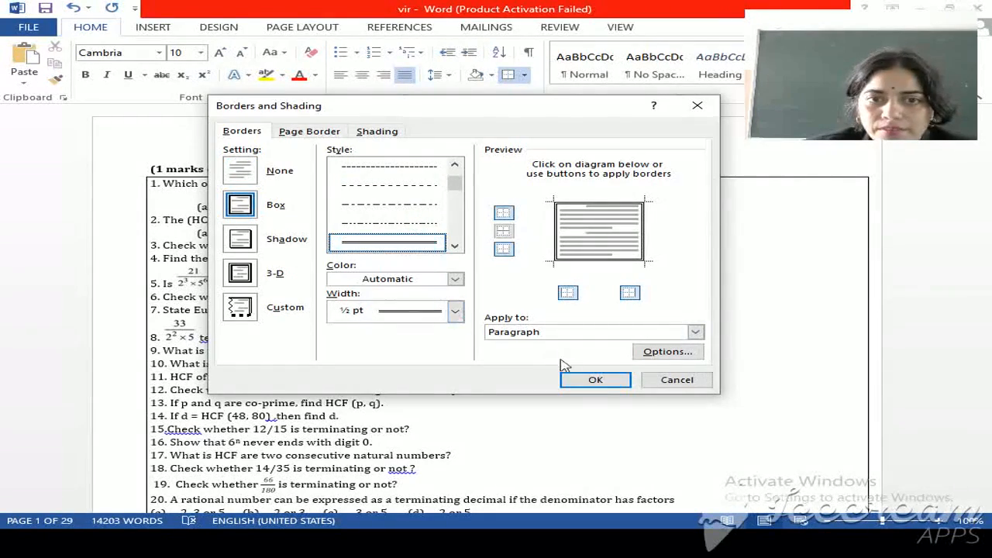
left_click(596, 380)
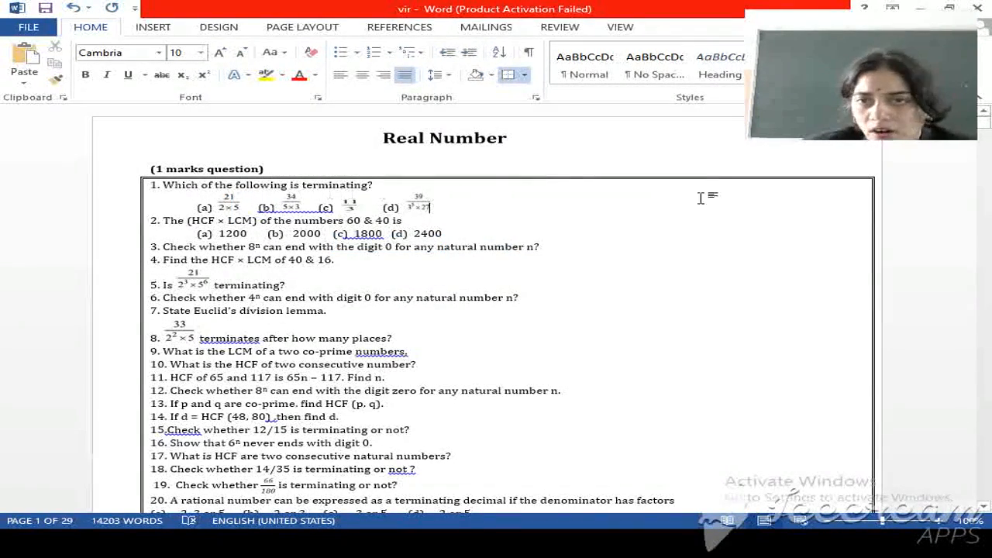
Change the questions' paragraph border to the Shadow setting with a 3 pt multi-line style
scroll(148, 367, "down", 2)
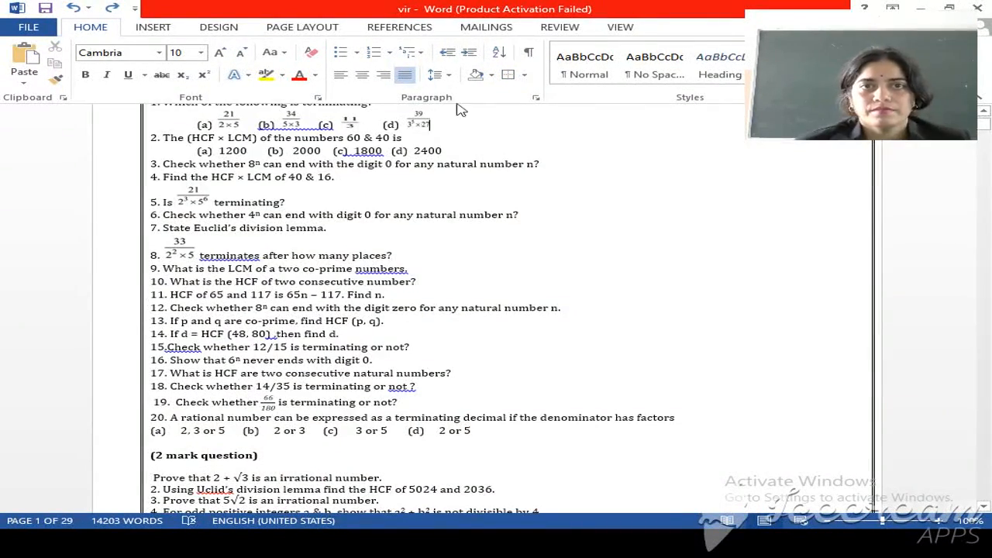
left_click(524, 76)
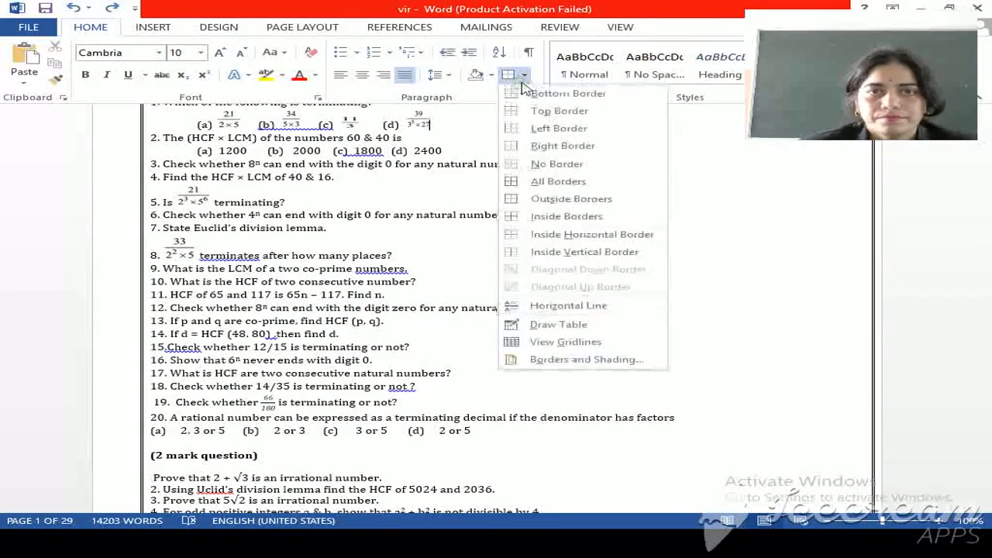
left_click(528, 359)
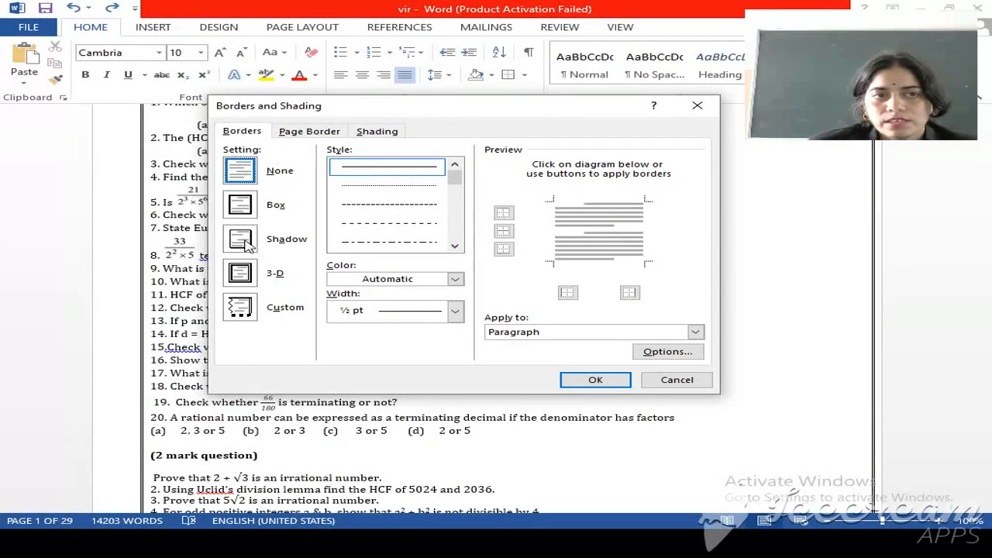
left_click(260, 241)
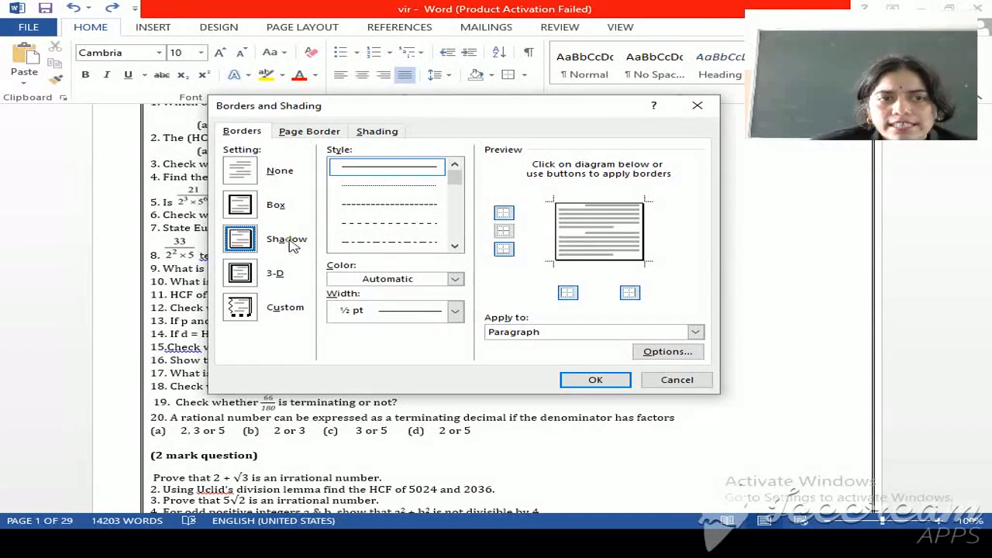
left_click_drag(458, 188, 454, 206)
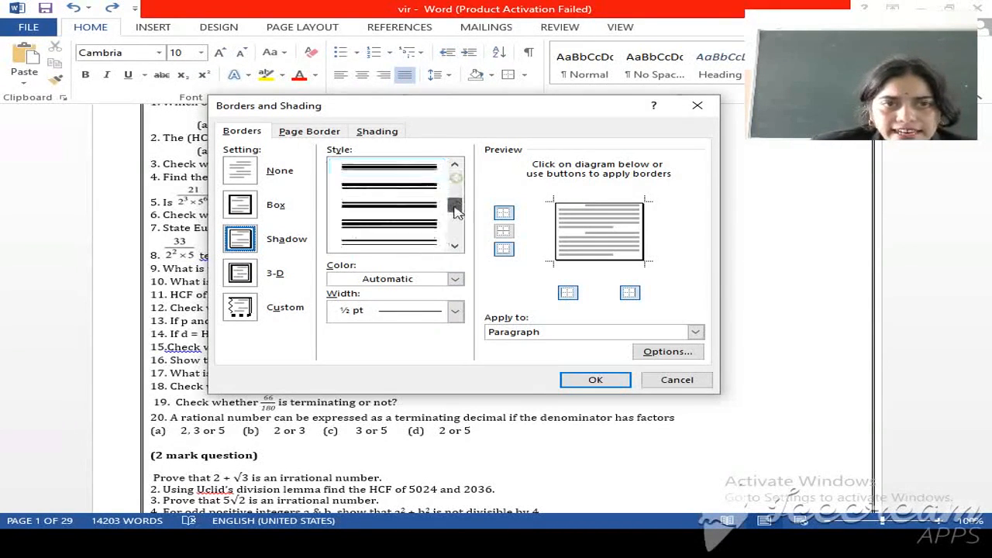
left_click(406, 192)
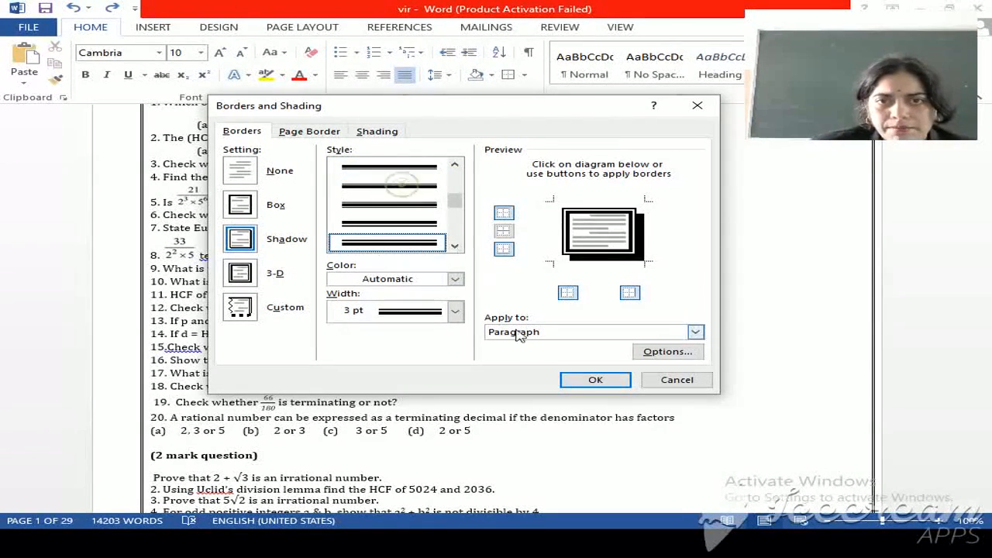
left_click(593, 379)
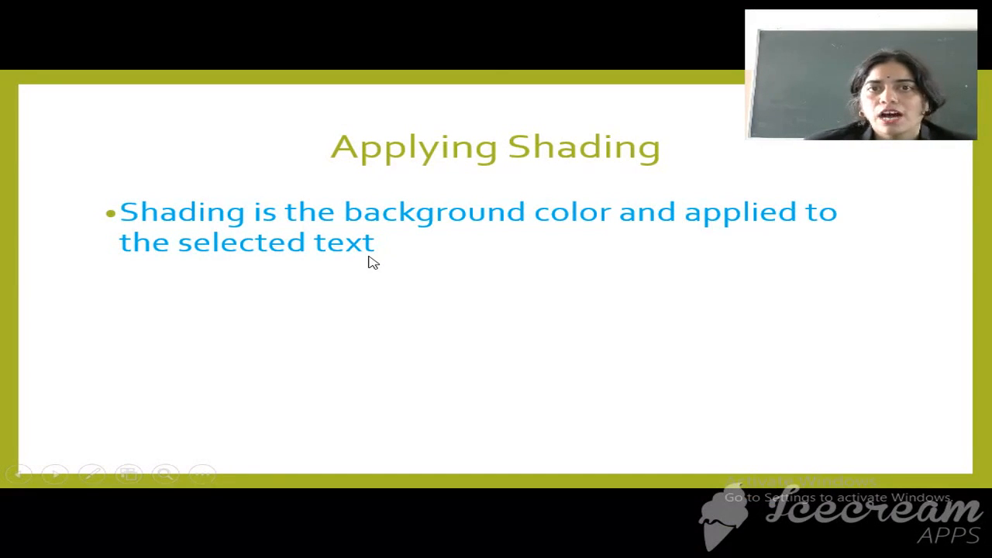
Advance the presentation from the "Applying Shading" slide to the closing "Thank you!!" slide
left_click(473, 193)
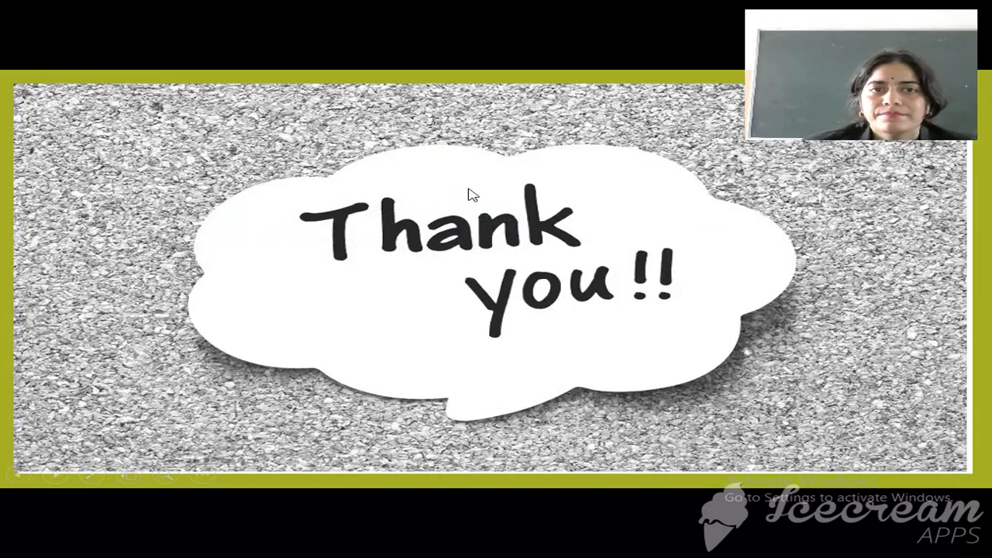